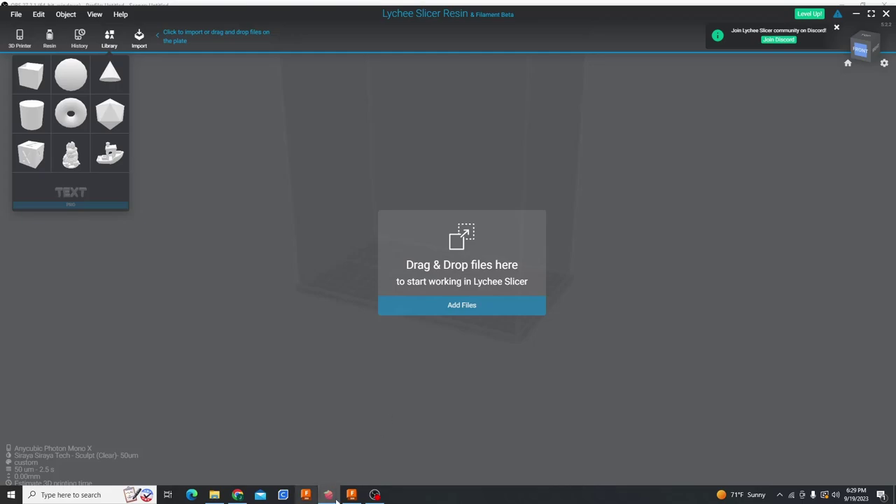
Bring up the Fusion 360 grub mold design, select its vent body and zoom around it
key(alt+Tab)
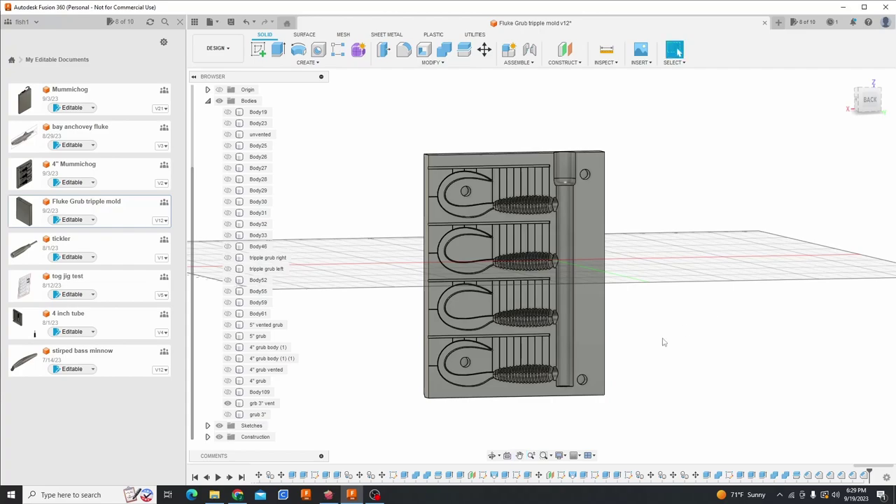
click(569, 231)
scroll(576, 225, up, 3)
scroll(576, 240, down, 3)
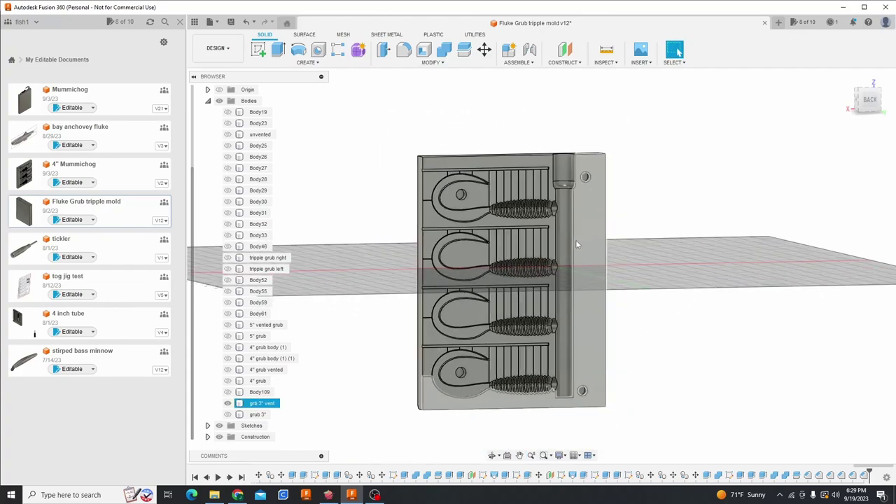
scroll(573, 262, up, 3)
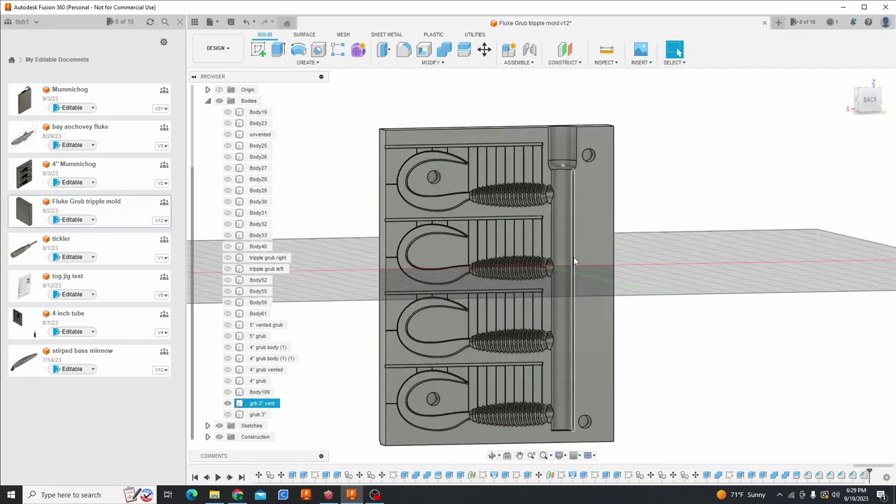
scroll(574, 261, up, 2)
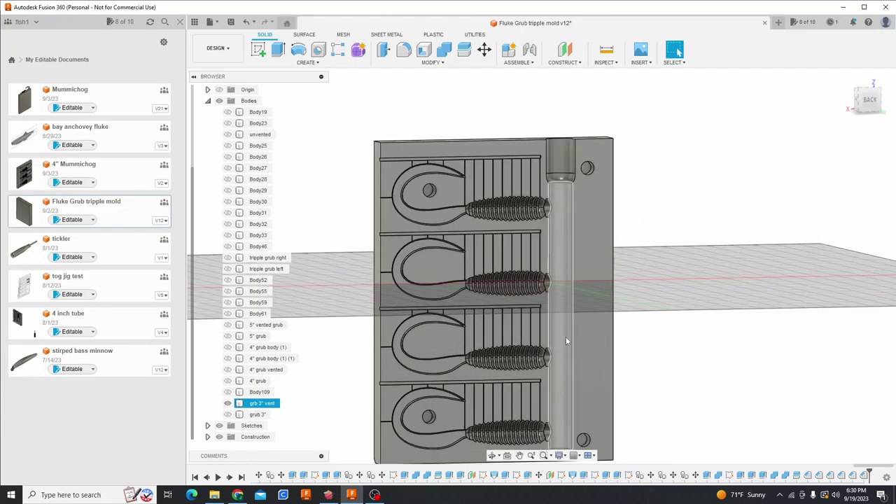
scroll(466, 439, down, 2)
click(490, 467)
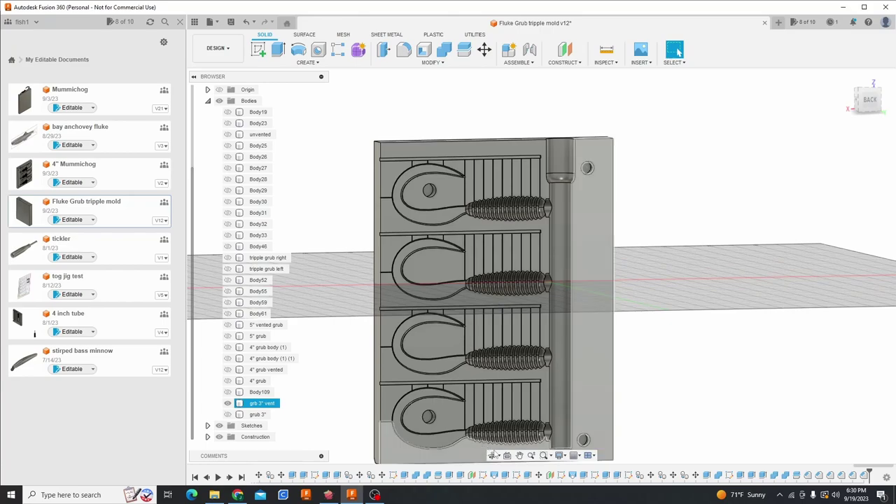
Orbit, pan and snap to the BACK view, zooming to inspect the cavities, then reselect the vent
click(492, 455)
drag(504, 329, 465, 265)
click(518, 455)
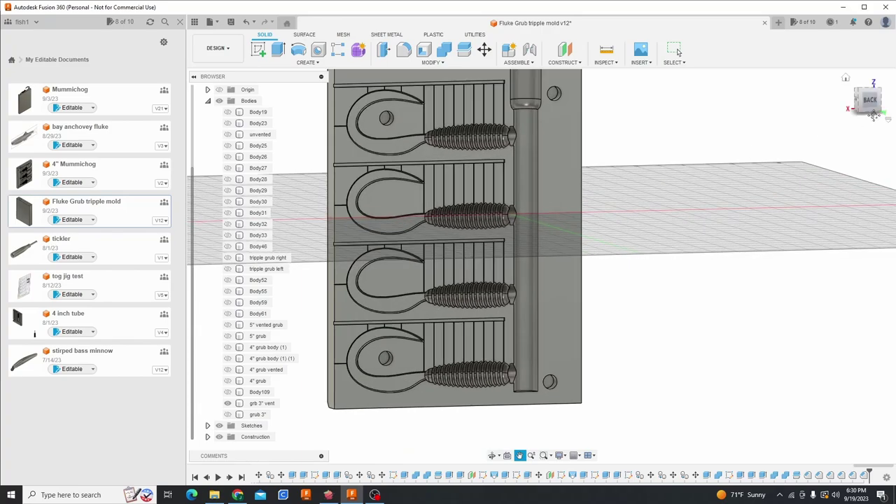
click(869, 100)
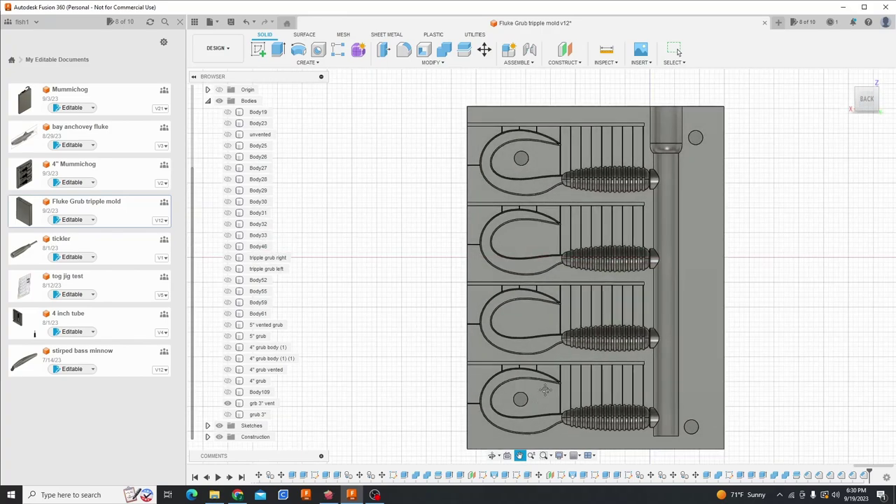
scroll(567, 393, down, 2)
scroll(690, 370, up, 3)
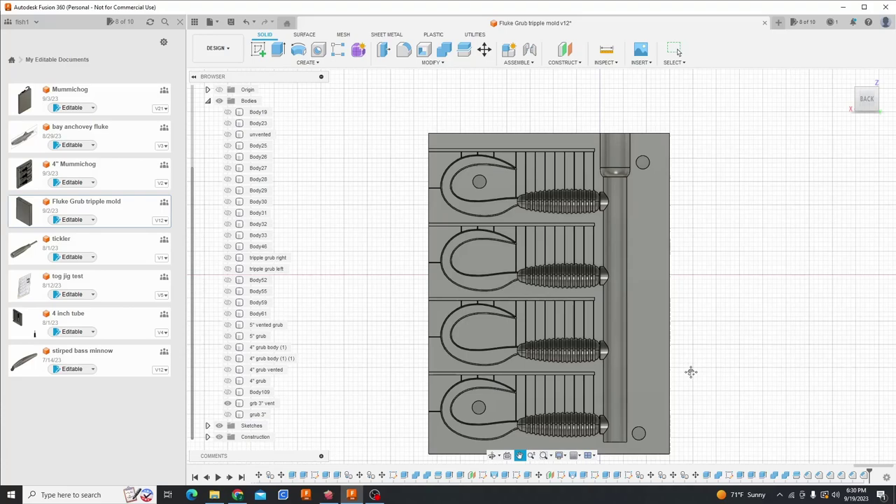
scroll(691, 370, down, 3)
scroll(690, 372, up, 1)
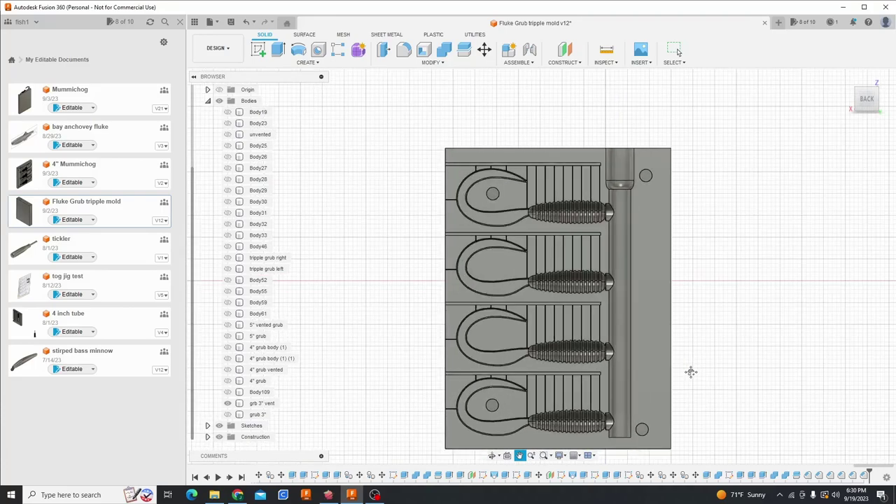
scroll(643, 299, down, 2)
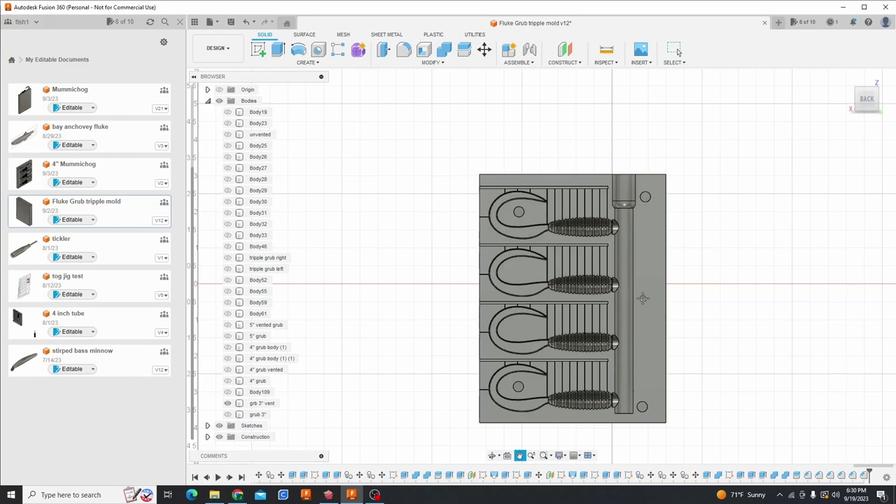
scroll(642, 299, up, 2)
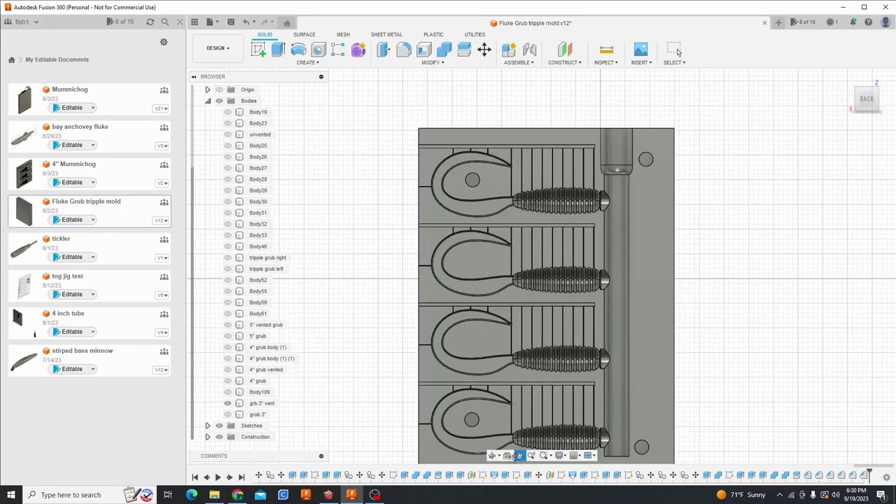
scroll(516, 287, up, 1)
scroll(517, 287, up, 1)
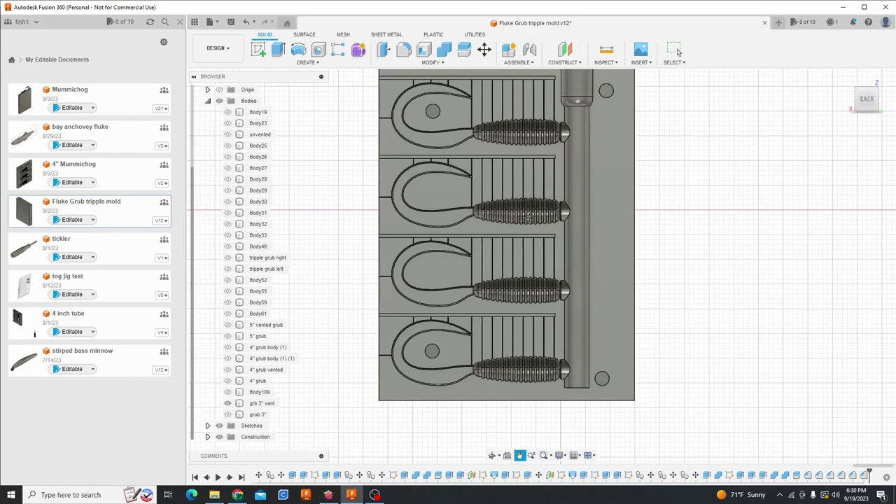
scroll(526, 214, up, 1)
scroll(526, 214, down, 3)
scroll(506, 162, up, 2)
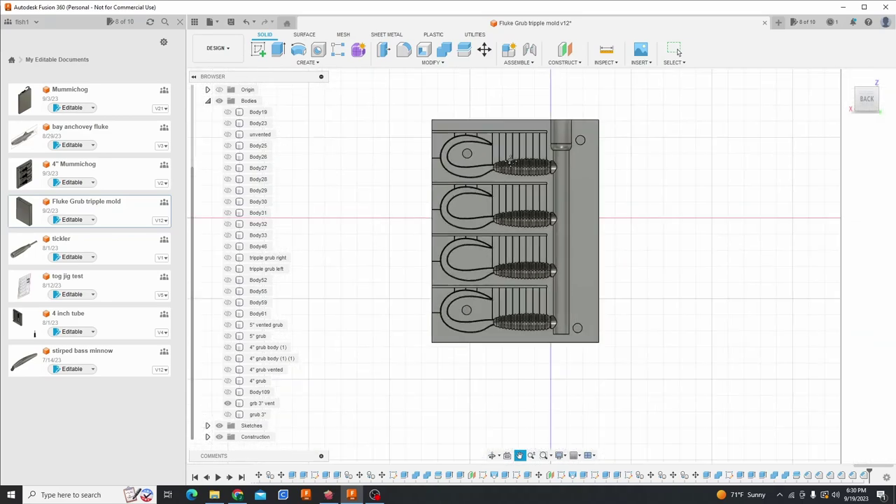
click(509, 162)
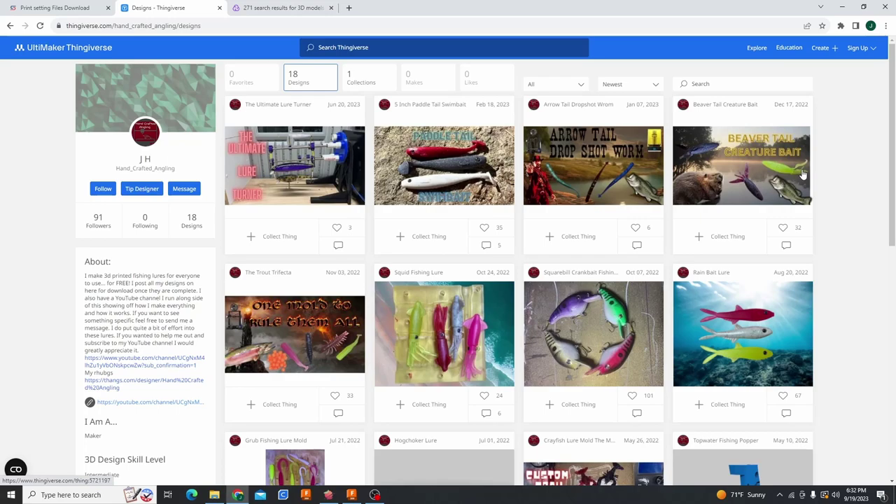
Scroll through the designer's 18 lure and mold designs, then return to the top
scroll(473, 169, down, 2)
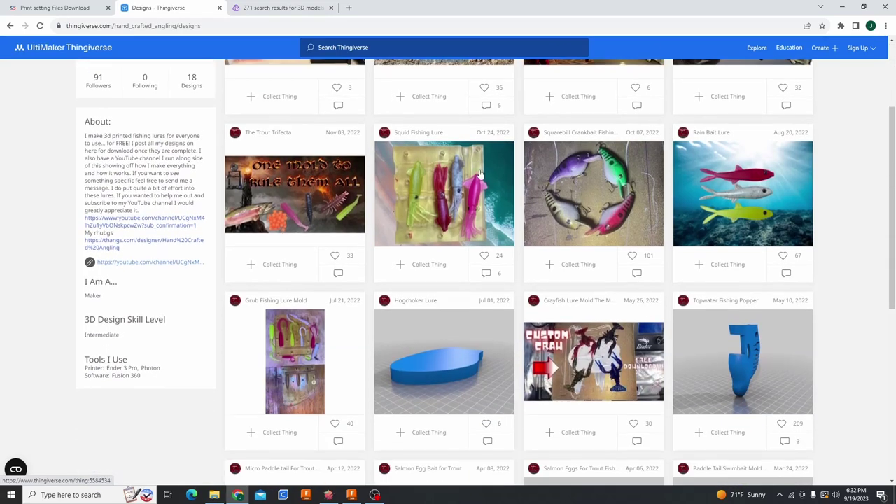
scroll(336, 210, down, 1)
scroll(350, 210, up, 4)
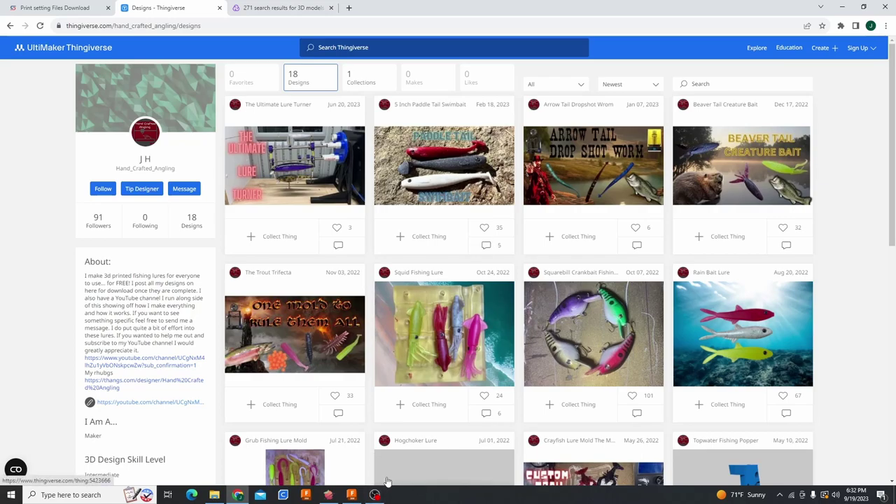
scroll(404, 381, down, 3)
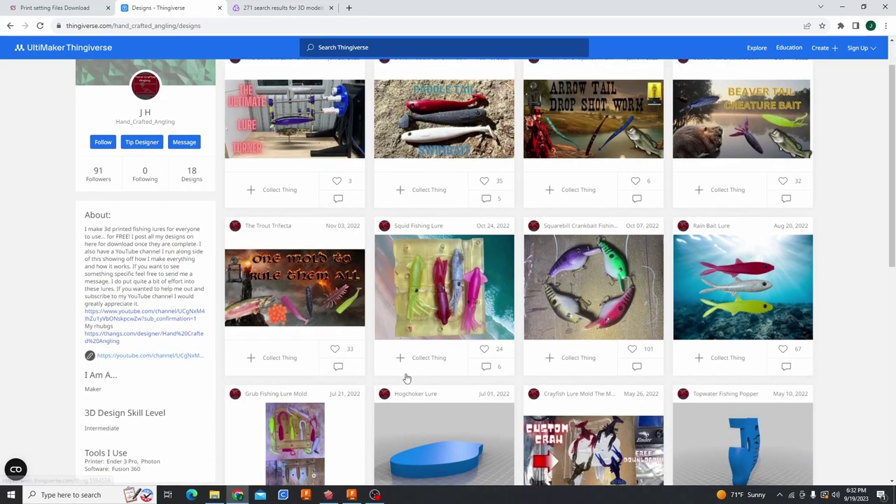
scroll(404, 392, down, 3)
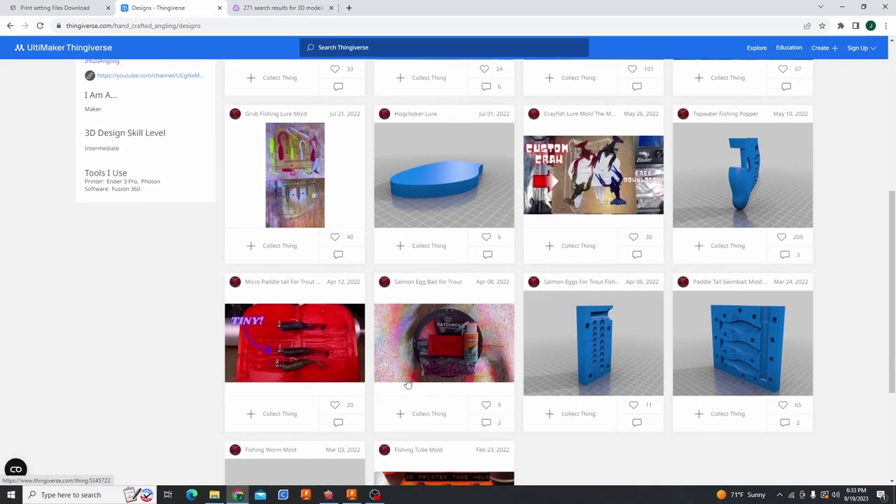
scroll(406, 385, up, 2)
scroll(406, 384, down, 2)
scroll(408, 389, down, 3)
scroll(409, 388, up, 5)
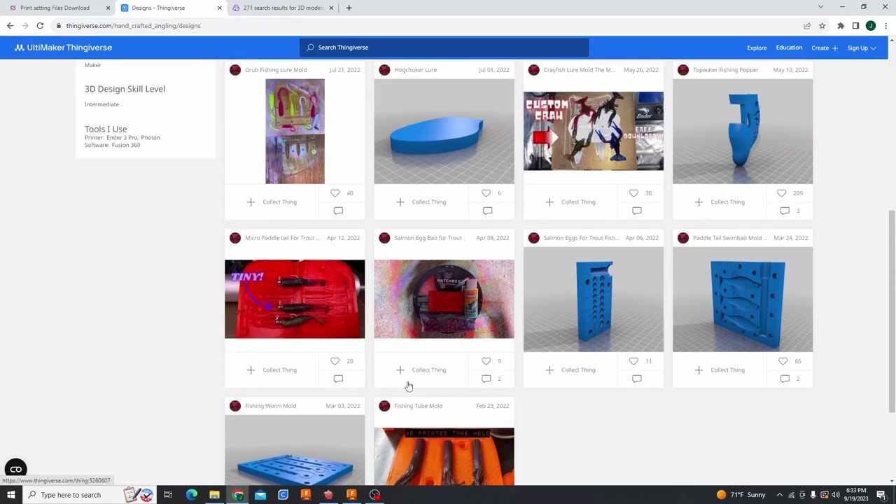
scroll(409, 388, up, 3)
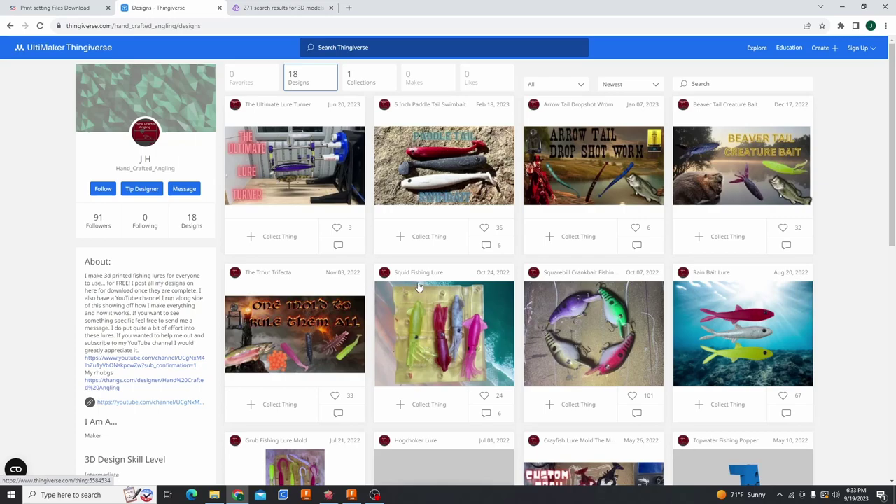
Browse down the Cults3D 'soft plastic lure mold' search results, including the Predator mold
key(ctrl+Tab)
scroll(527, 293, down, 2)
scroll(525, 292, up, 5)
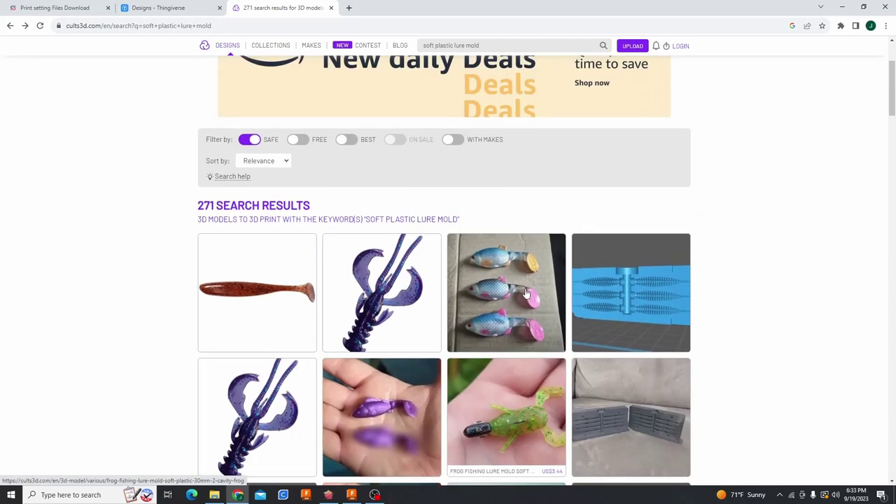
scroll(526, 292, down, 2)
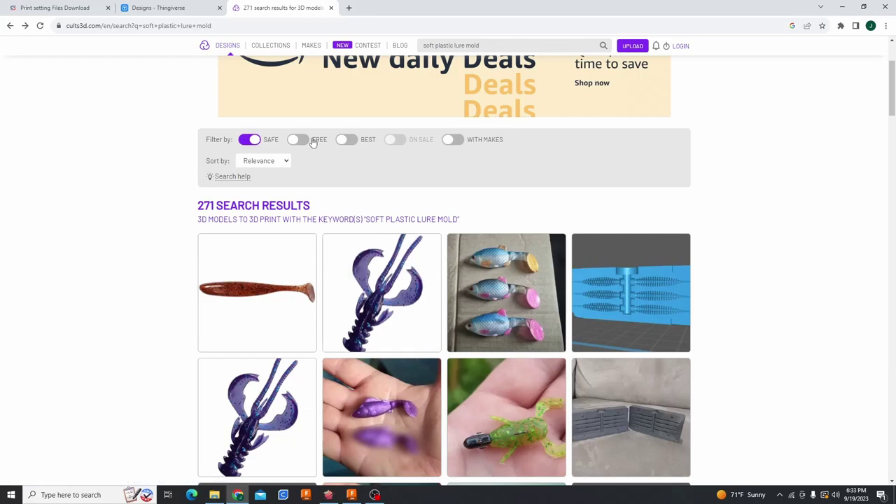
scroll(301, 168, down, 2)
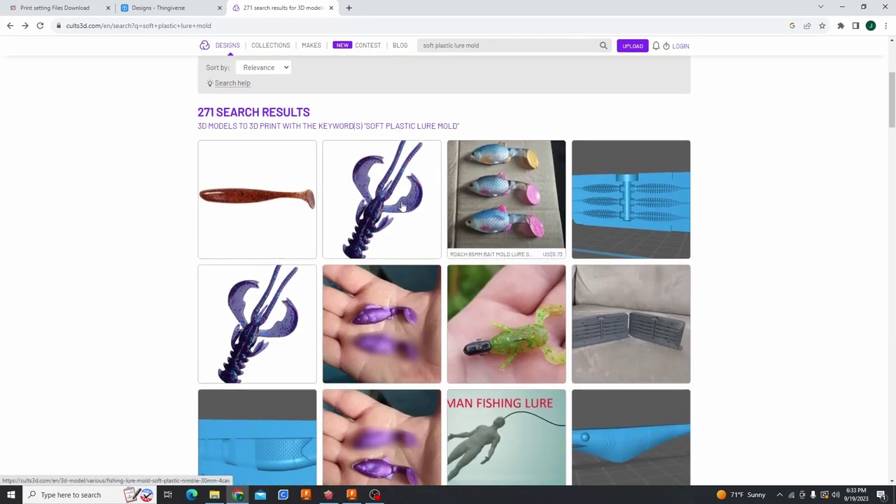
scroll(619, 199, down, 3)
scroll(303, 241, down, 4)
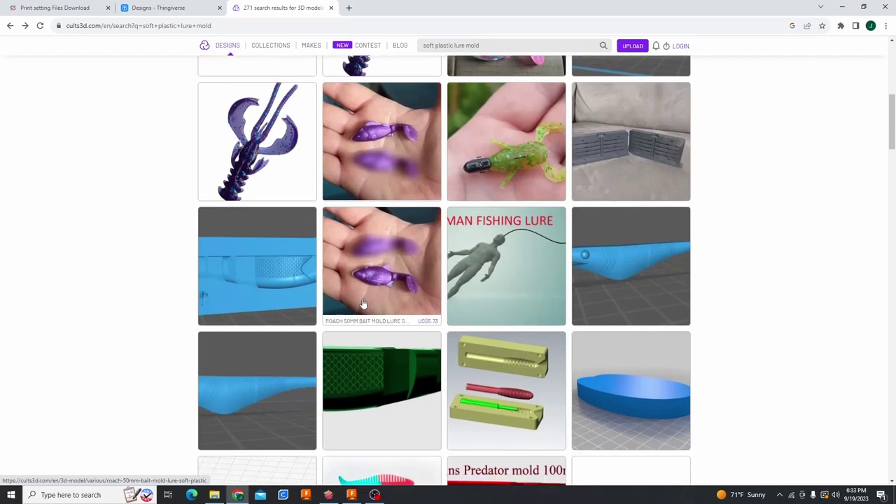
scroll(590, 240, down, 4)
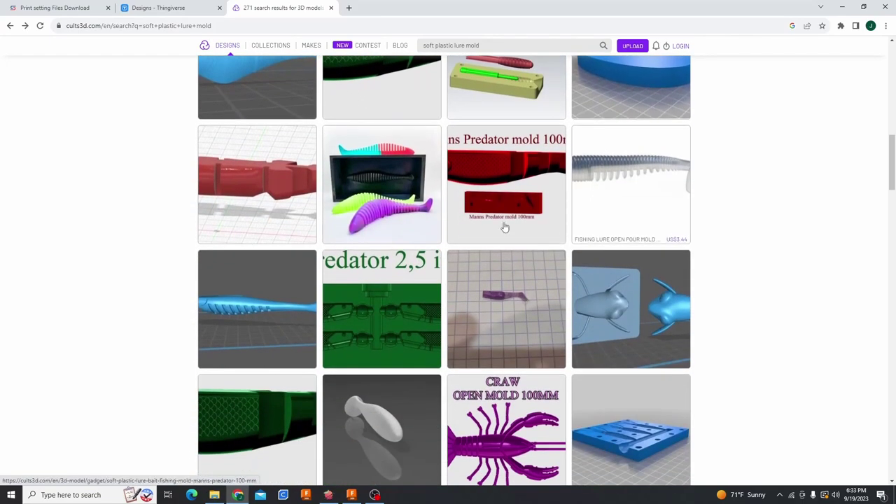
scroll(552, 217, down, 2)
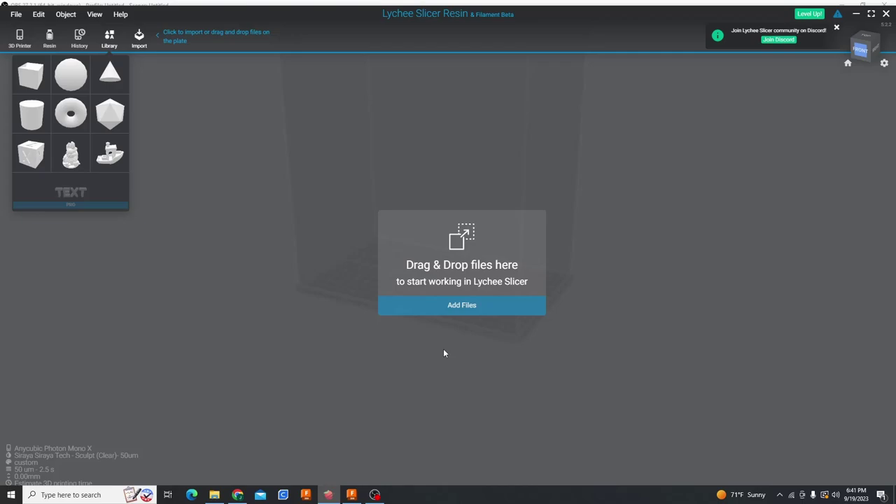
click(49, 36)
click(450, 259)
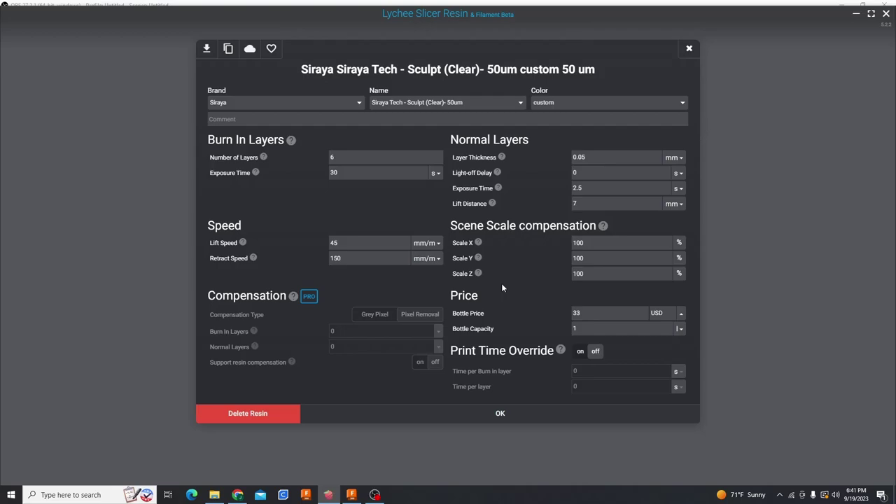
key(Escape)
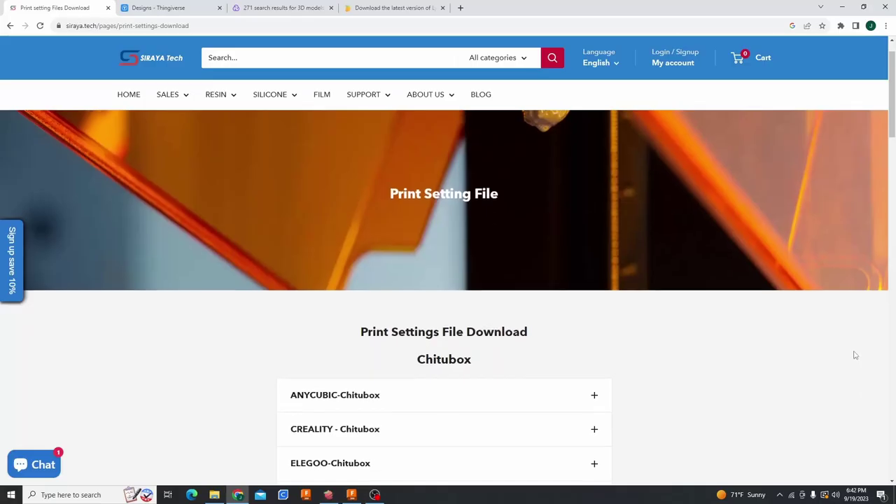
On Siraya Tech's print settings page, expand ANYCUBIC-Lychee and get the Photon Mono X settings
click(238, 494)
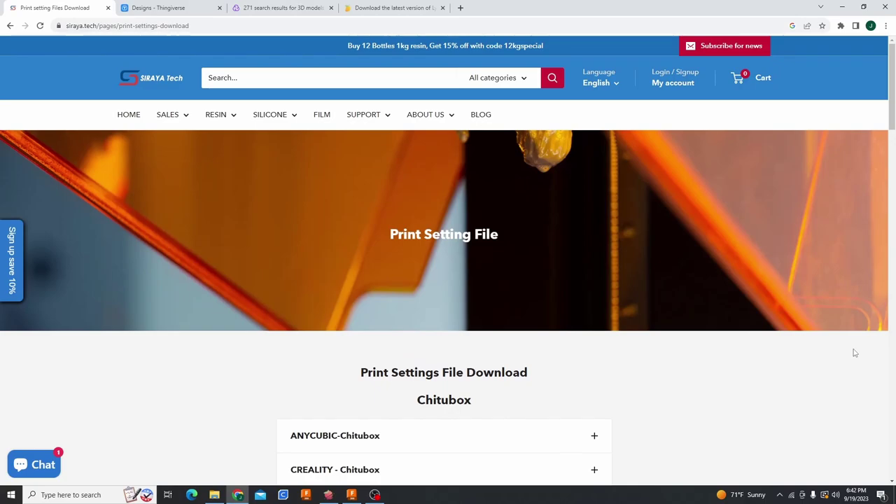
scroll(672, 315, down, 2)
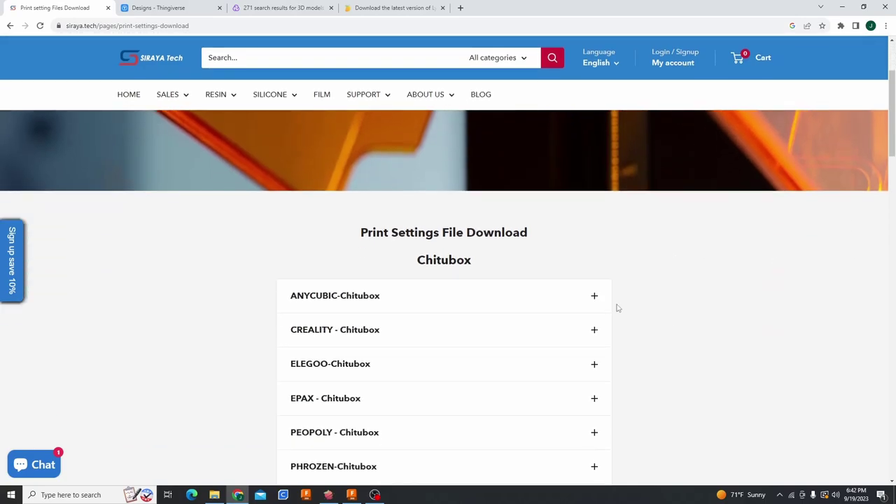
scroll(522, 269, down, 2)
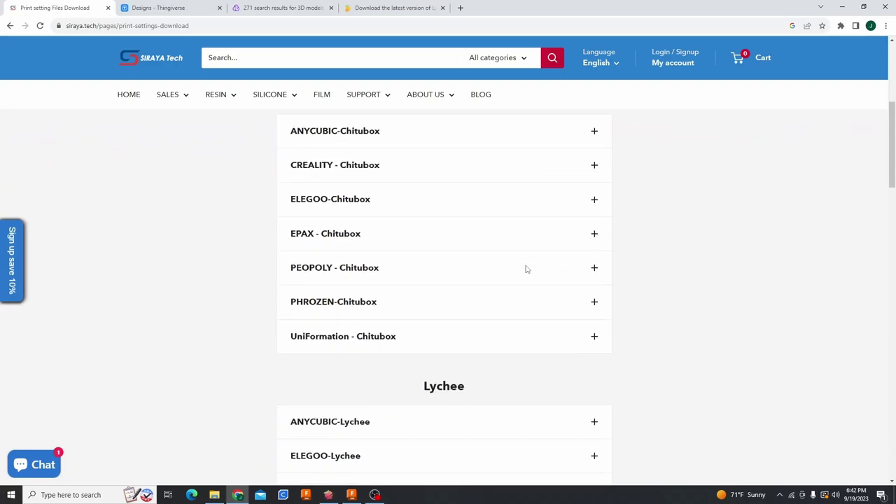
scroll(460, 315, up, 3)
scroll(465, 311, down, 3)
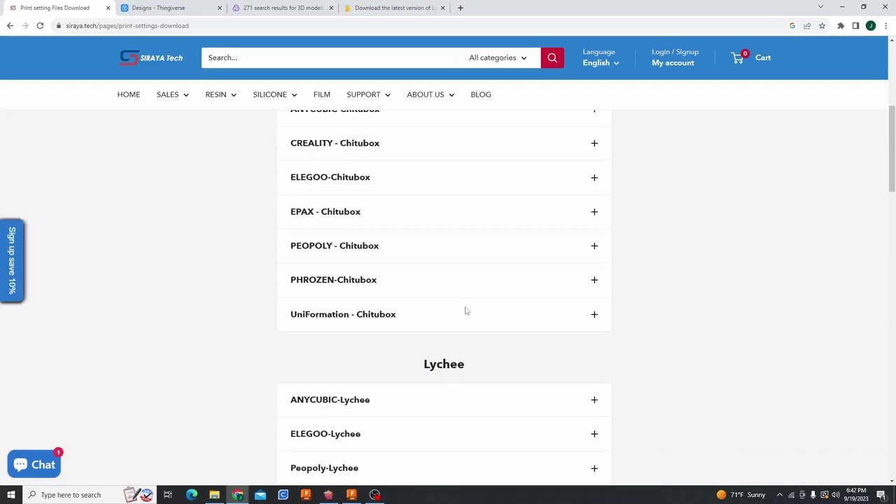
scroll(465, 311, down, 2)
scroll(524, 261, up, 1)
scroll(524, 261, down, 3)
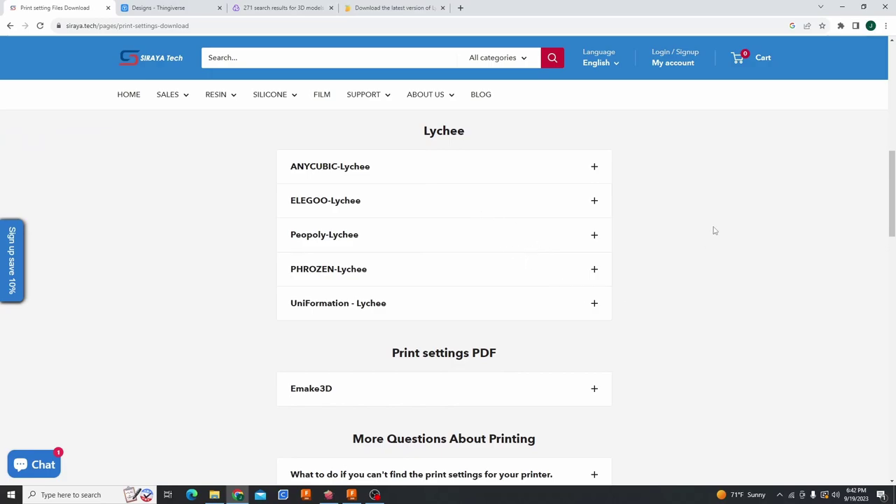
scroll(622, 270, up, 2)
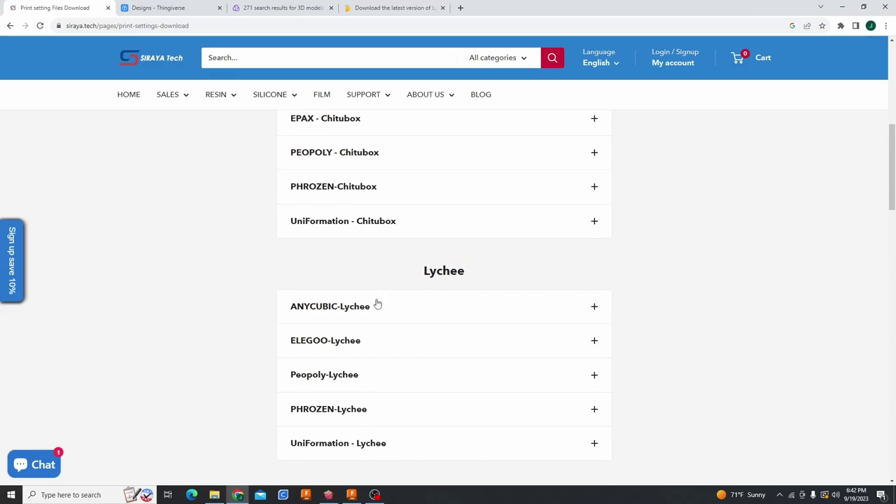
click(590, 315)
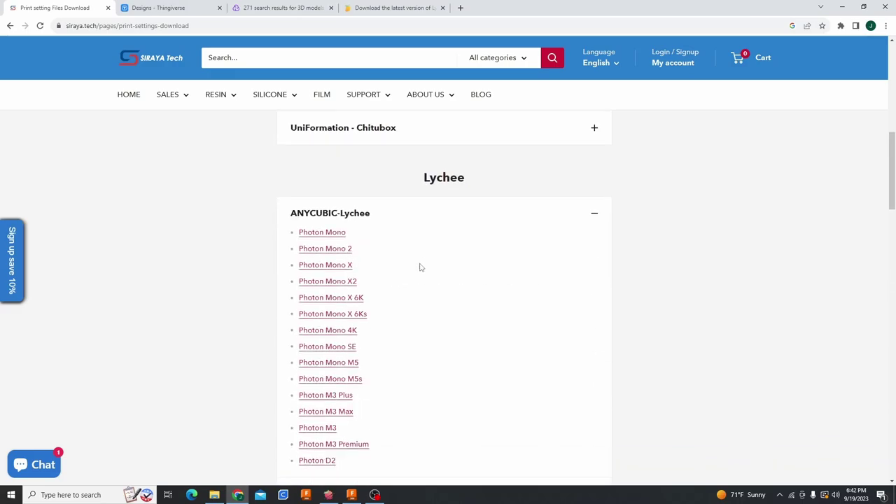
click(341, 266)
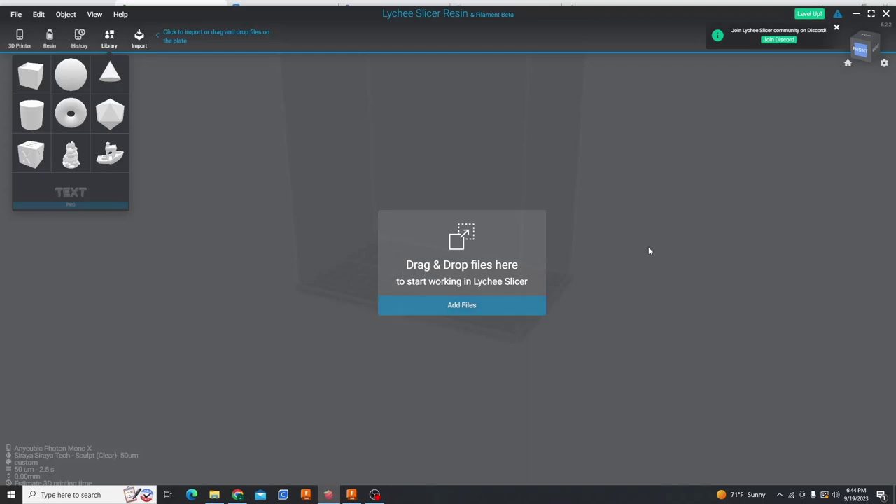
Open the resin settings and start a printer profile import, then cancel it
click(48, 37)
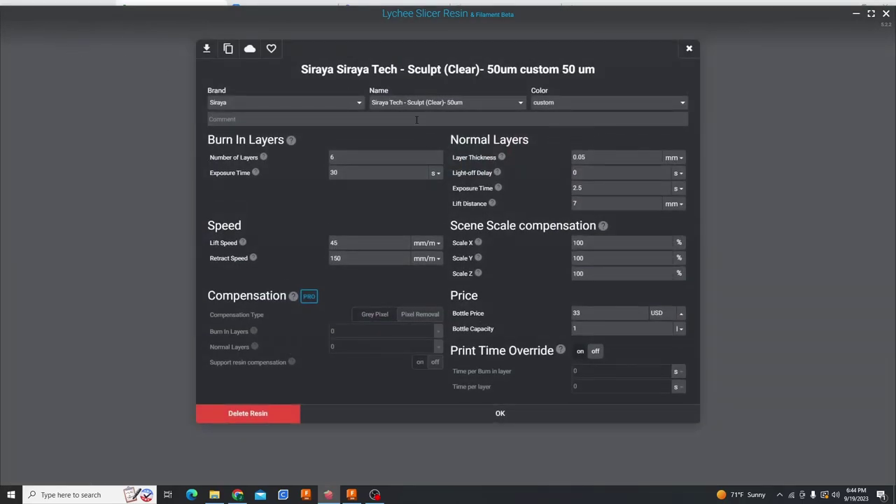
click(540, 414)
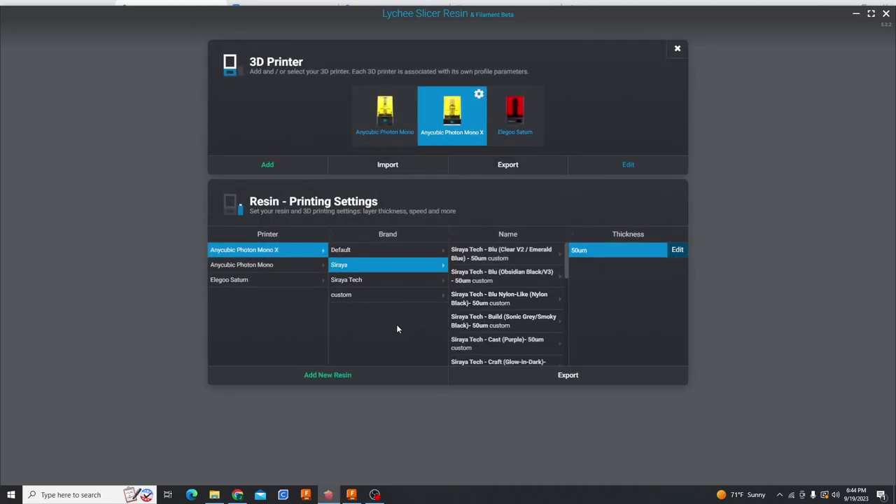
click(413, 172)
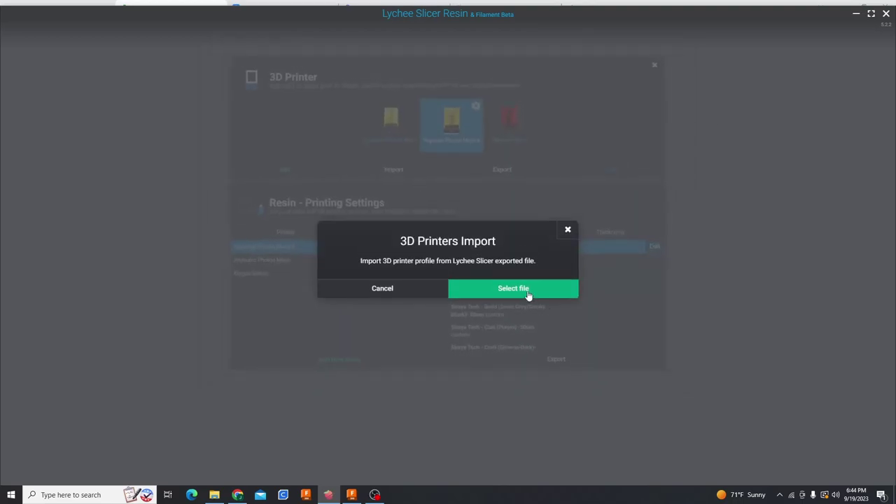
click(414, 295)
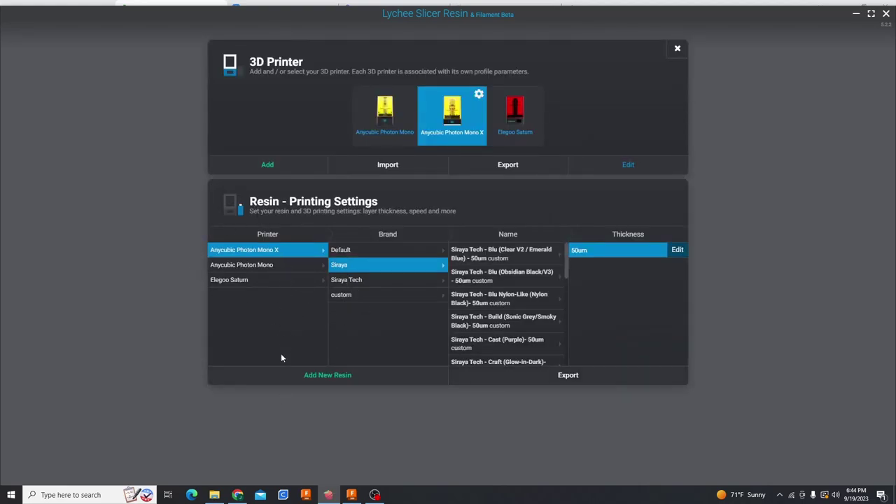
Select the Siraya brand's Sculpt (Clear) 50um resin and close the settings
click(287, 253)
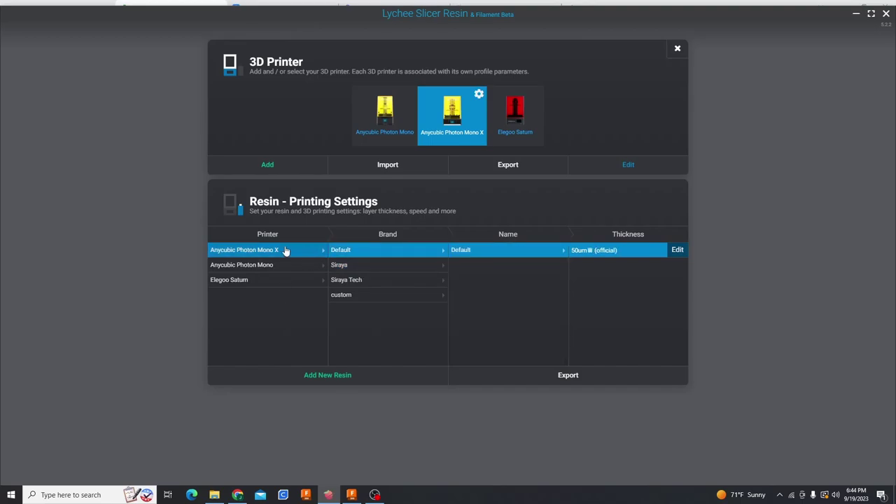
click(387, 285)
click(402, 265)
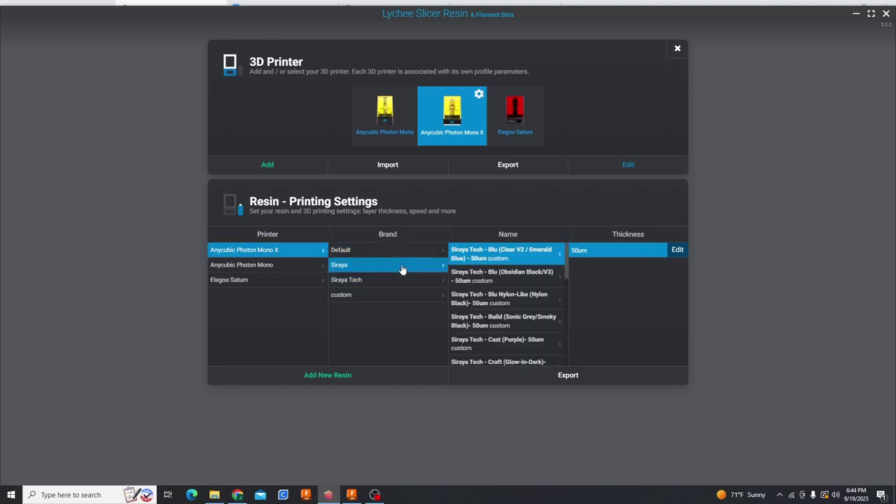
scroll(485, 282, down, 8)
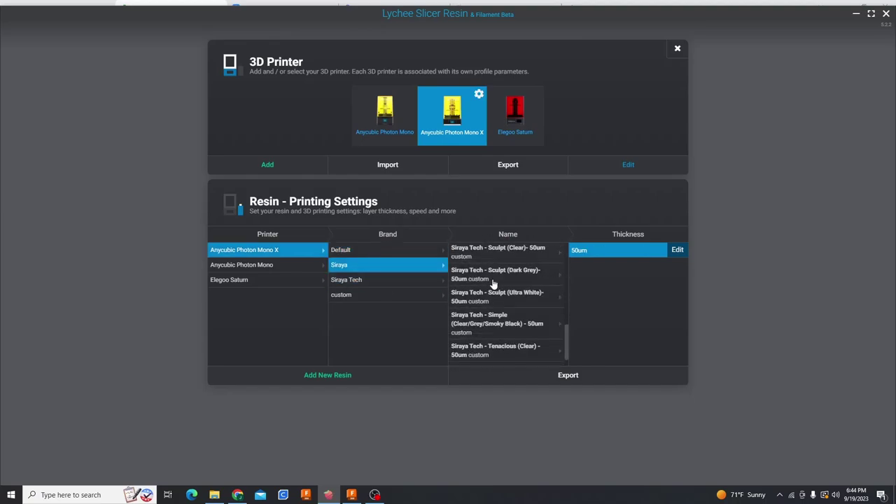
scroll(502, 315, up, 4)
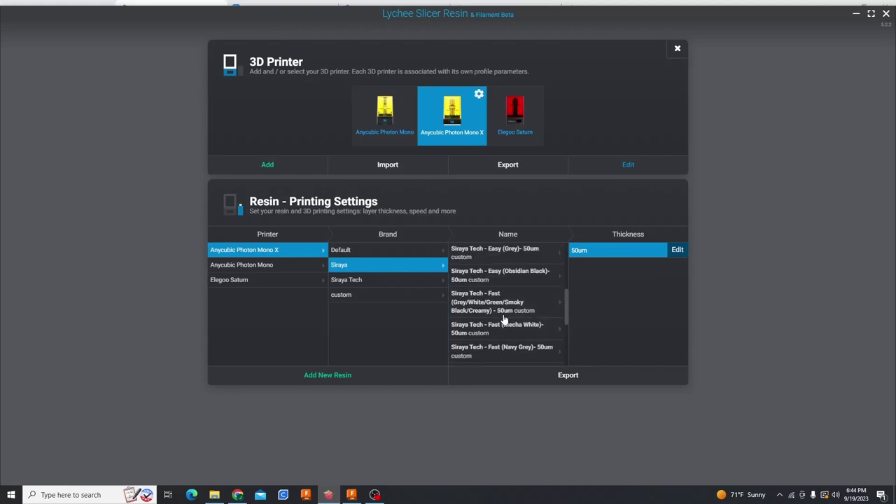
scroll(504, 319, up, 3)
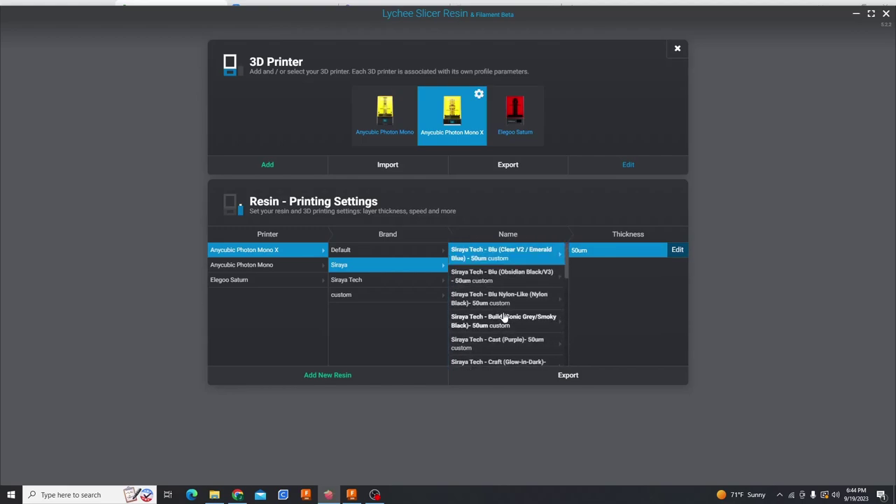
scroll(504, 318, down, 5)
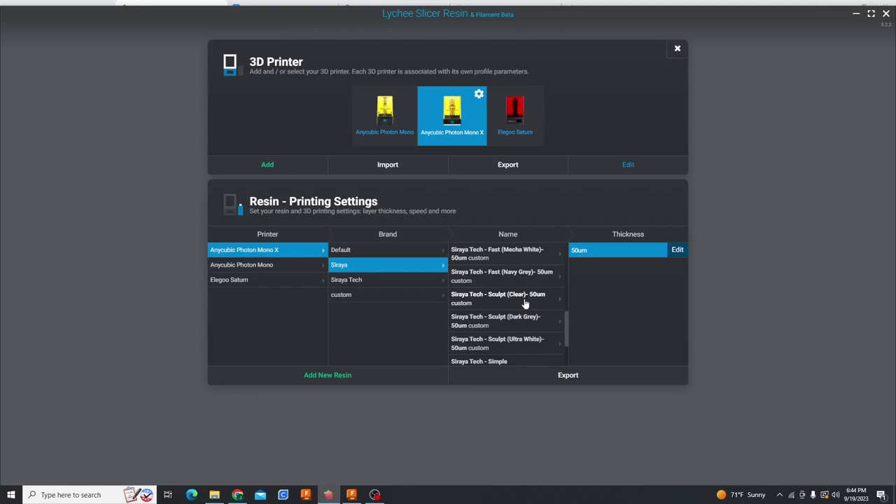
click(522, 301)
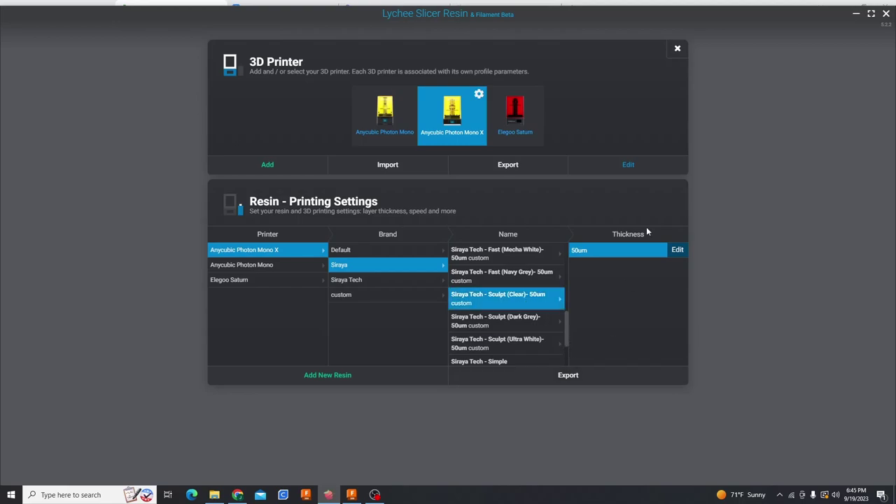
click(677, 49)
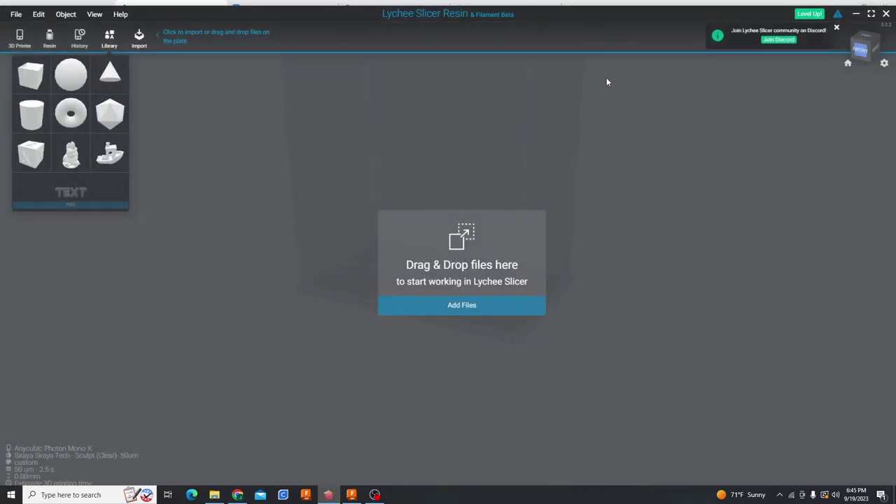
click(48, 39)
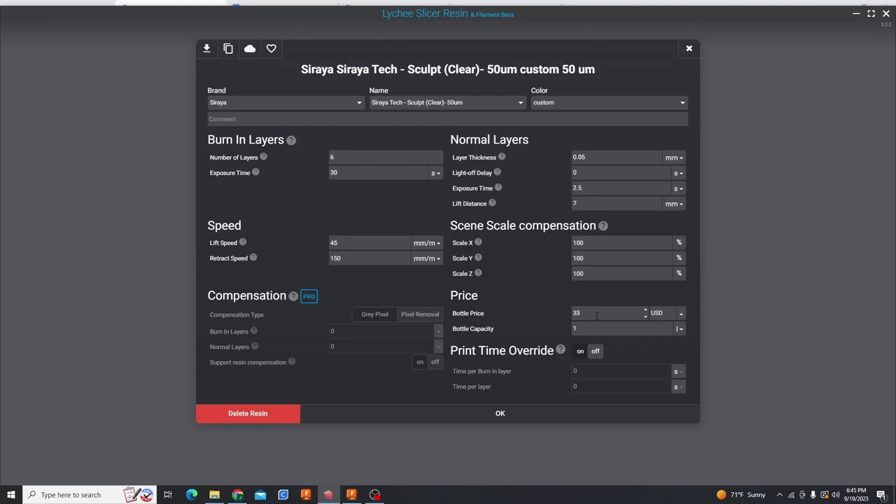
click(530, 416)
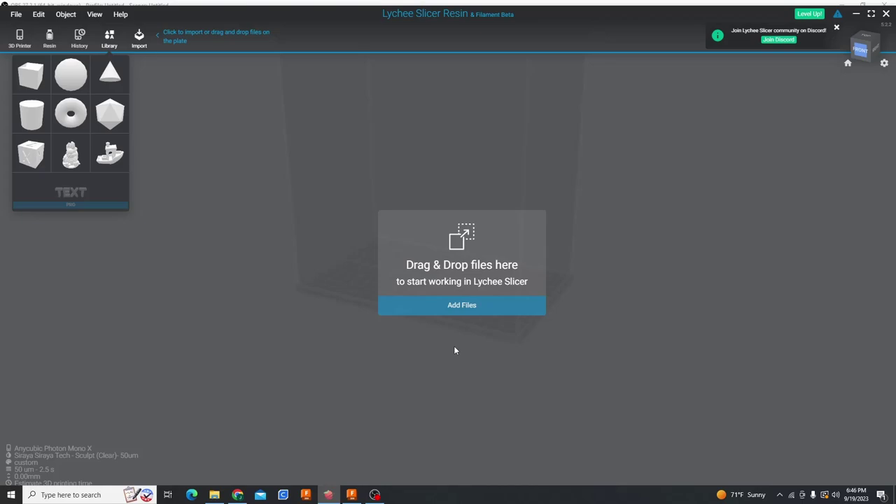
Add the '4 inch grub vented' mold file to the Photon Mono X build plate
click(479, 308)
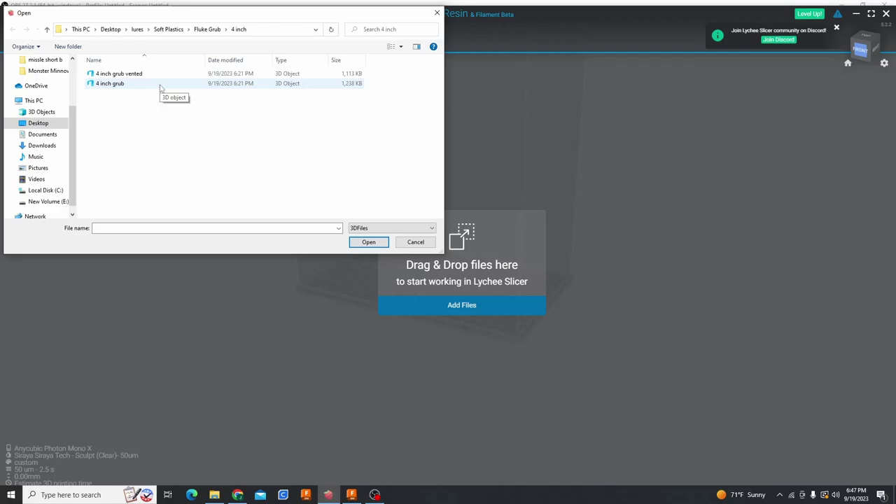
click(160, 75)
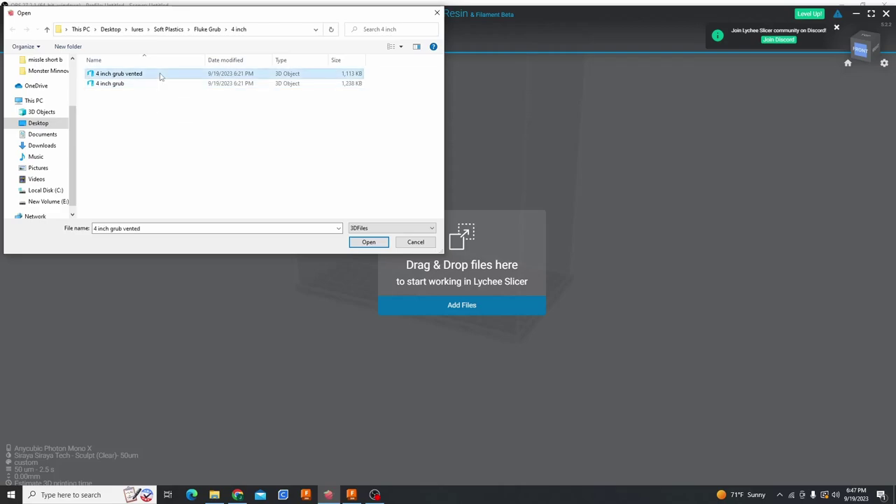
click(369, 242)
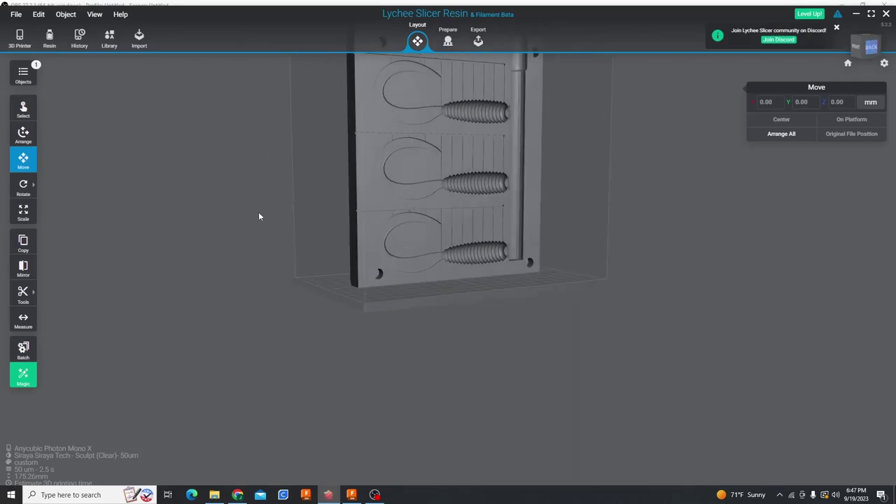
click(446, 204)
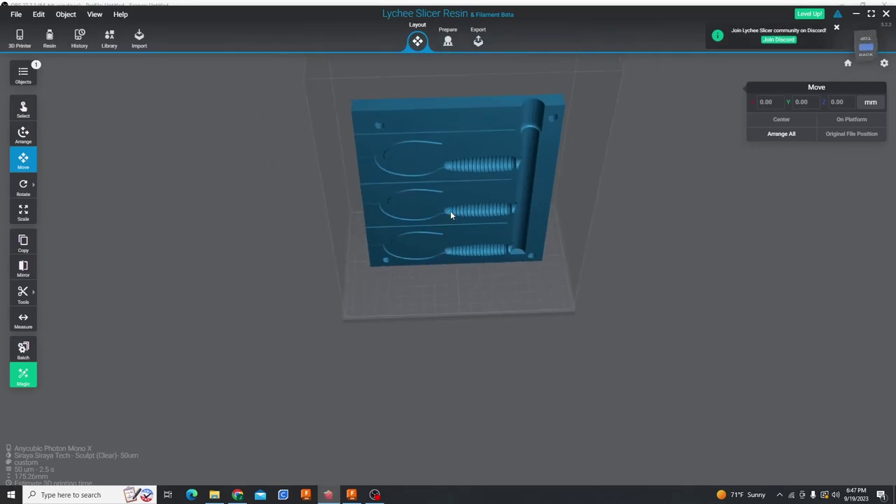
right_drag(450, 211, 444, 126)
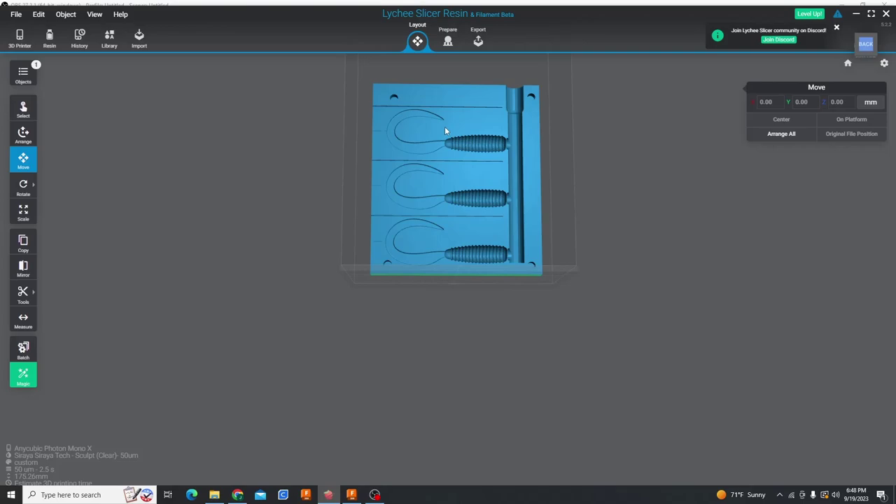
scroll(400, 154, down, 2)
scroll(483, 112, up, 6)
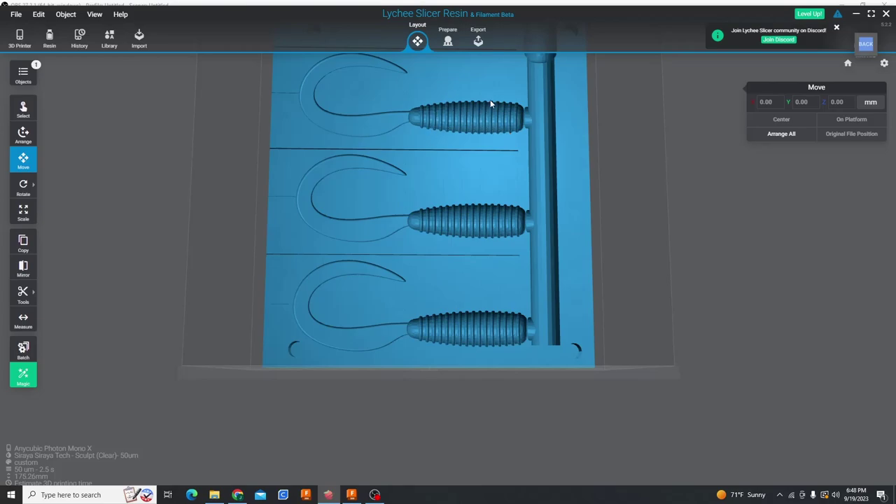
scroll(455, 259, down, 5)
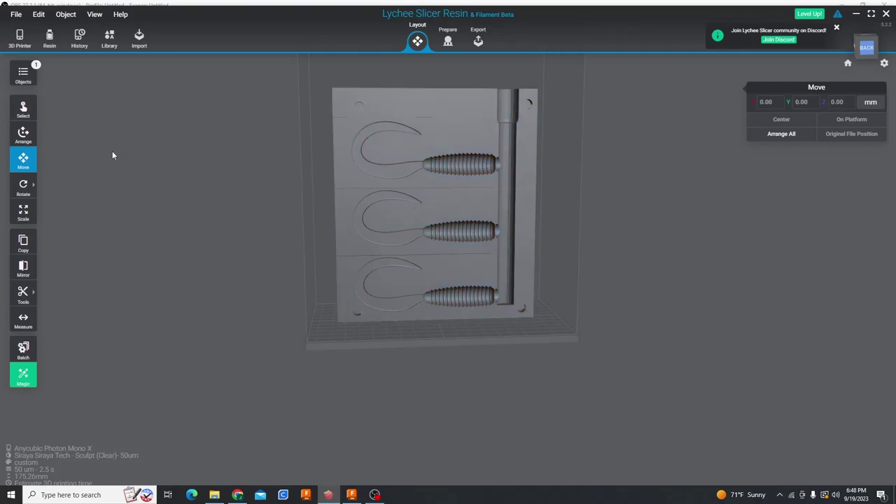
mouse_move(31, 195)
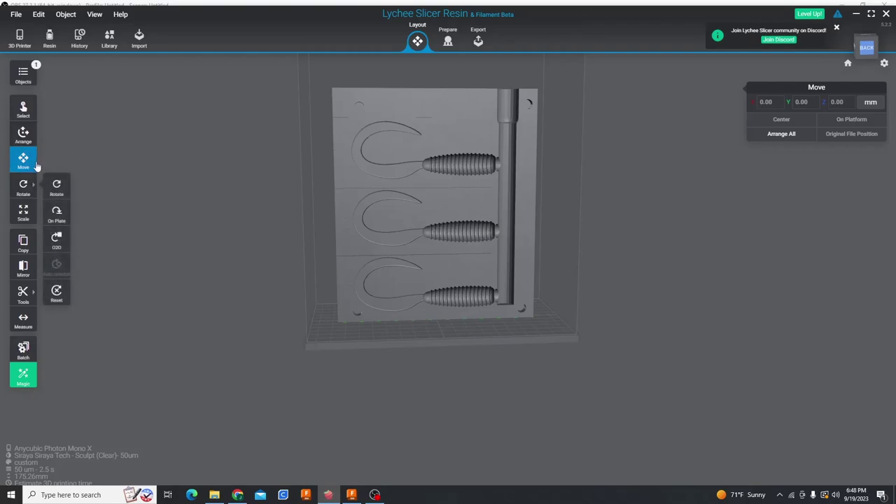
Lay a chosen mold face flat on the plate with On Plate so the half stands upright
click(57, 219)
drag(166, 241, 386, 278)
click(371, 275)
scroll(350, 280, up, 6)
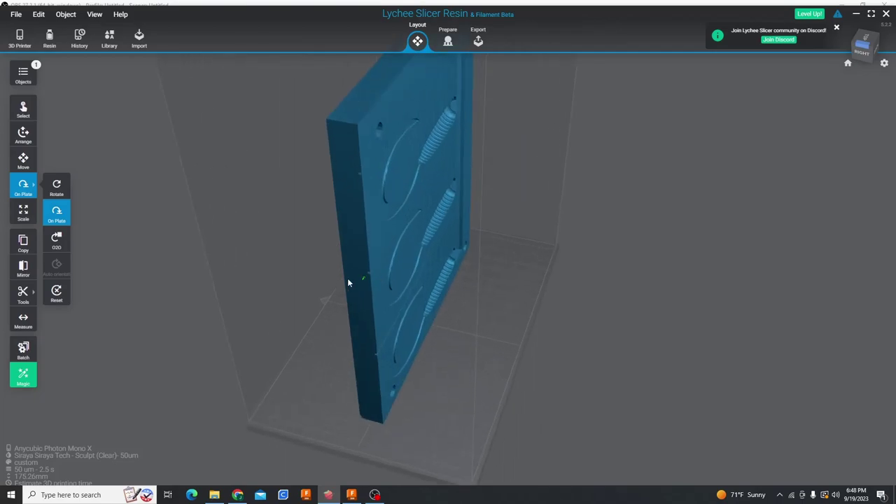
drag(285, 298, 197, 272)
click(294, 273)
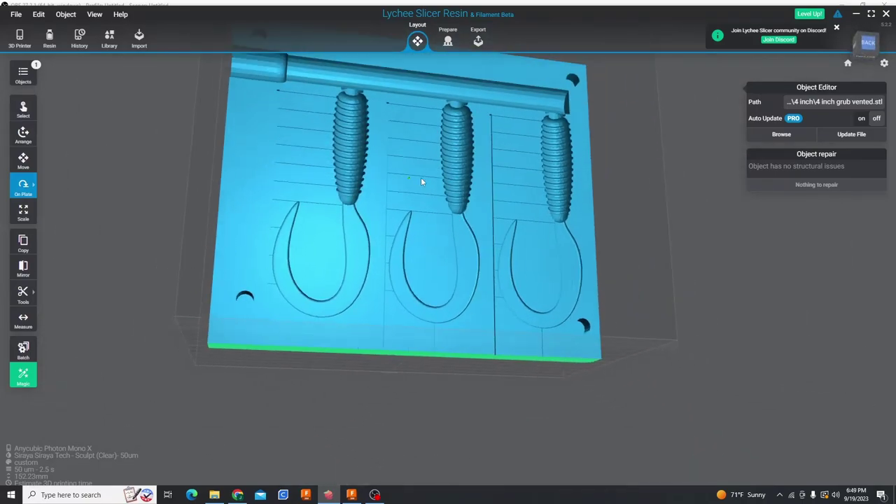
drag(421, 182, 217, 209)
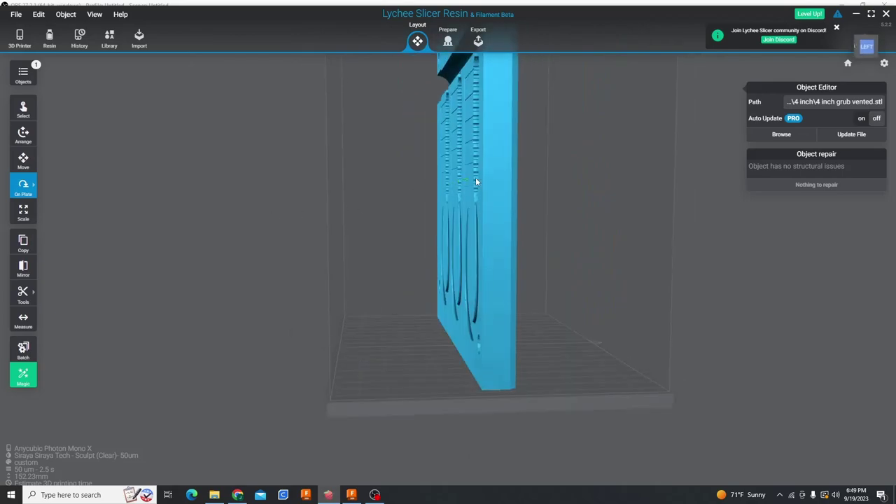
scroll(510, 189, up, 5)
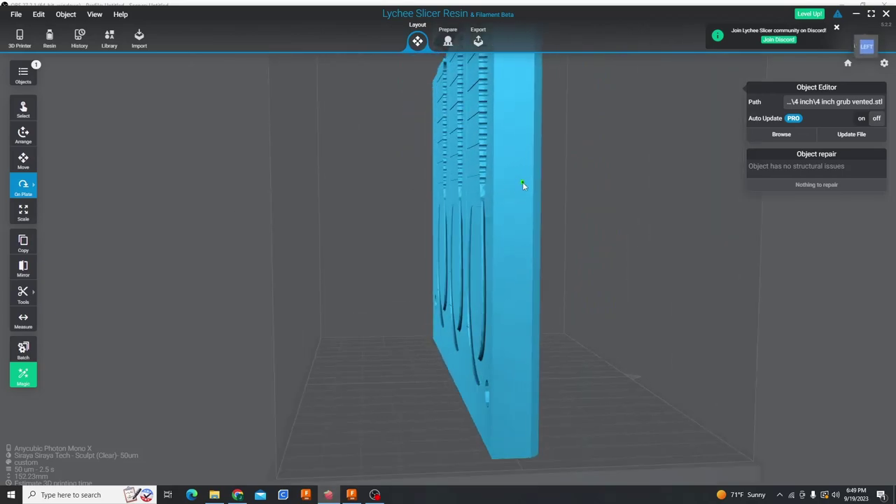
drag(515, 186, 338, 211)
Turn the mold half about its vertical Z axis with the rotation gizmo
key(r)
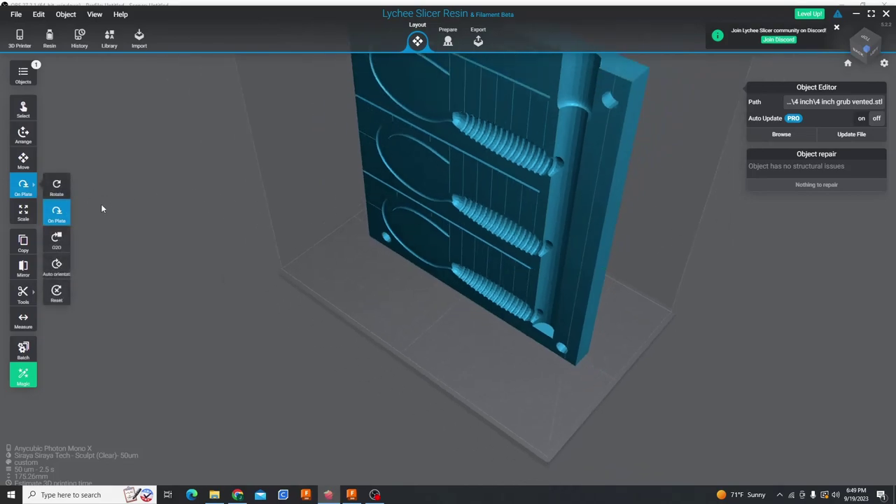
click(54, 186)
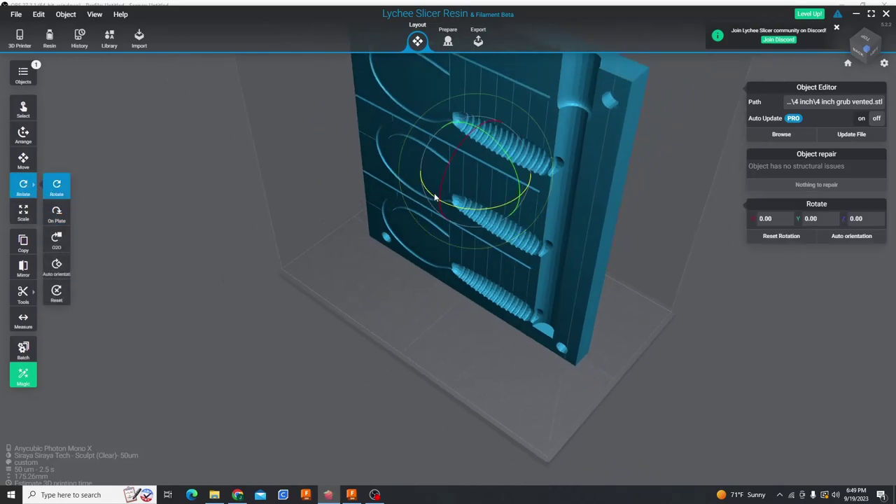
drag(473, 205, 447, 212)
drag(546, 266, 528, 230)
scroll(599, 294, down, 2)
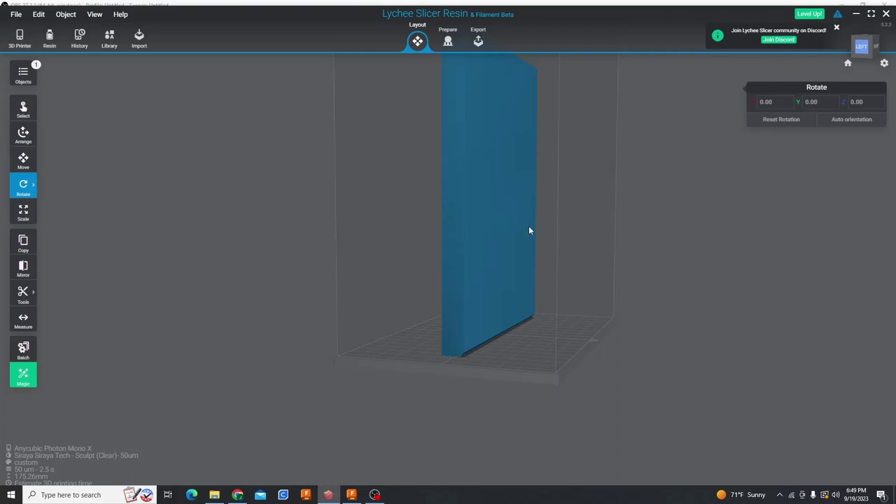
drag(529, 230, 505, 393)
With the Move tool, select the upright slab and check its placement from front and back
click(493, 386)
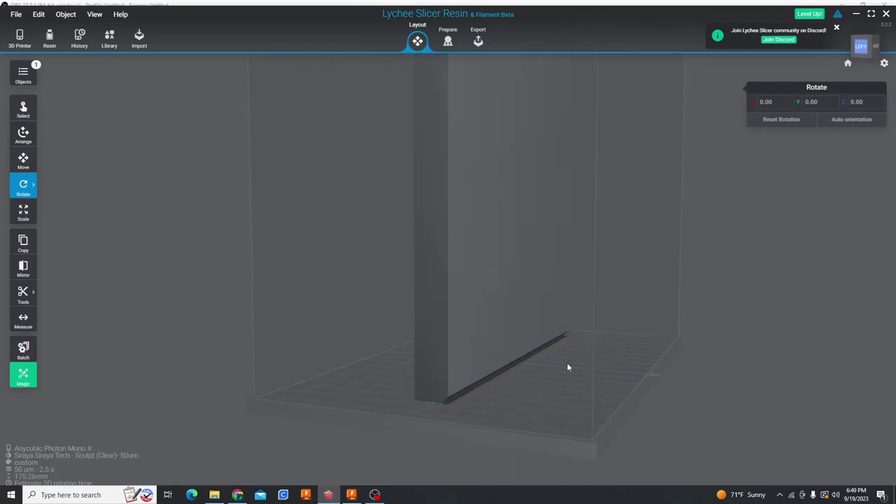
drag(567, 367, 560, 235)
key(m)
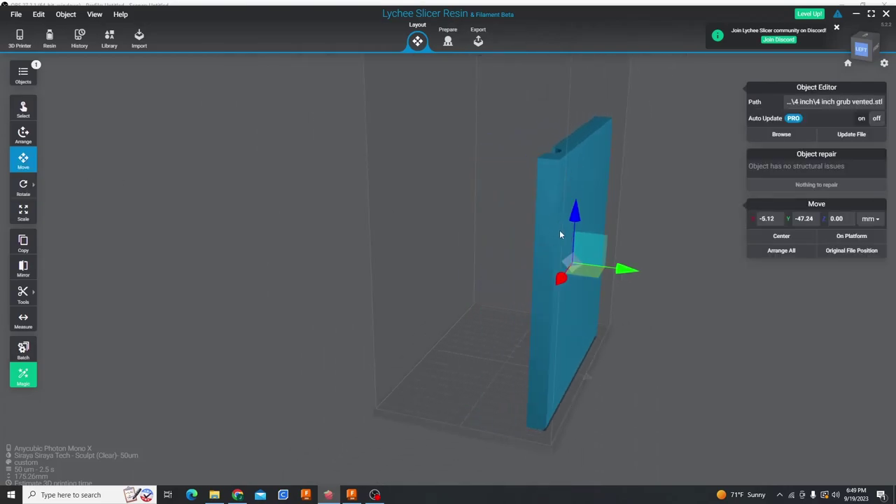
click(637, 332)
drag(636, 332, 534, 306)
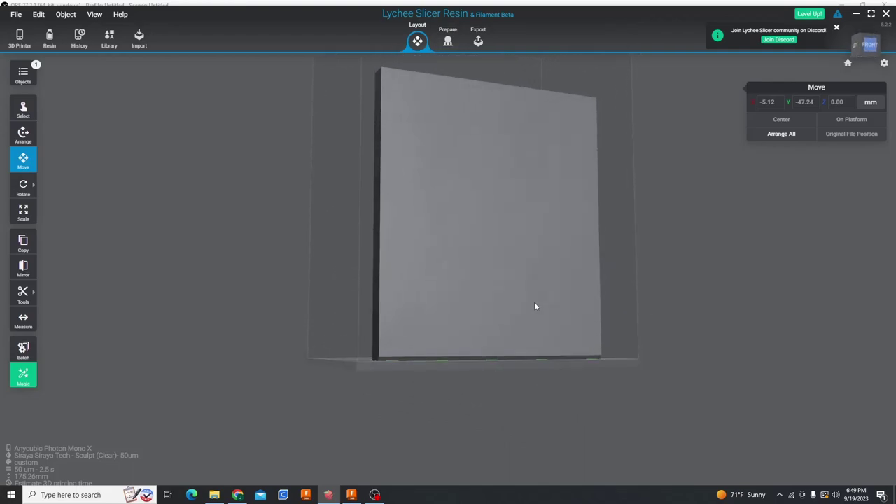
click(535, 306)
scroll(455, 376, up, 10)
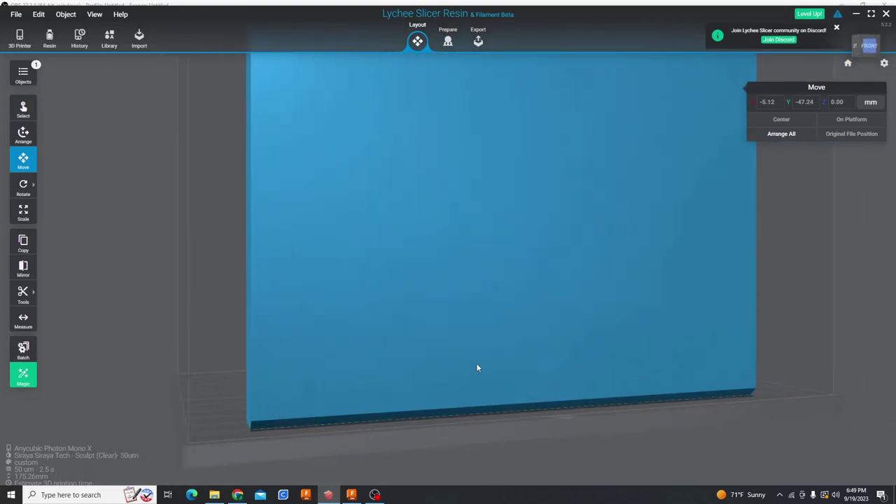
scroll(478, 367, down, 2)
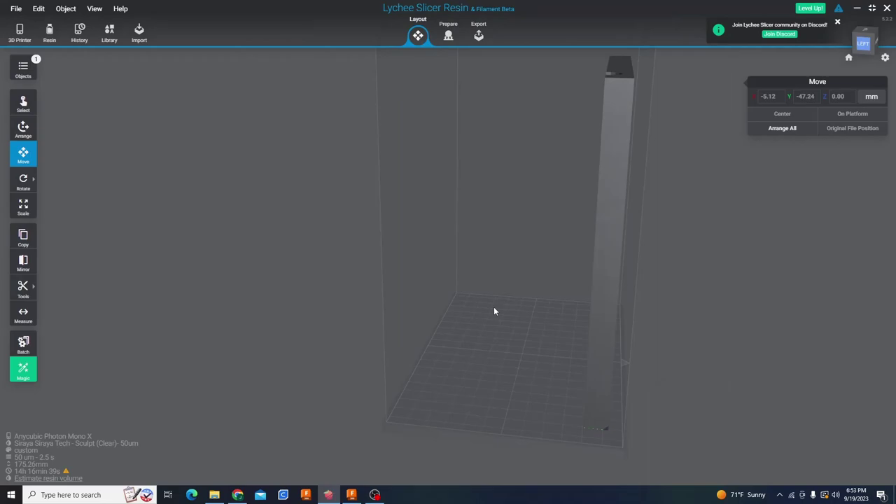
drag(488, 263, 742, 259)
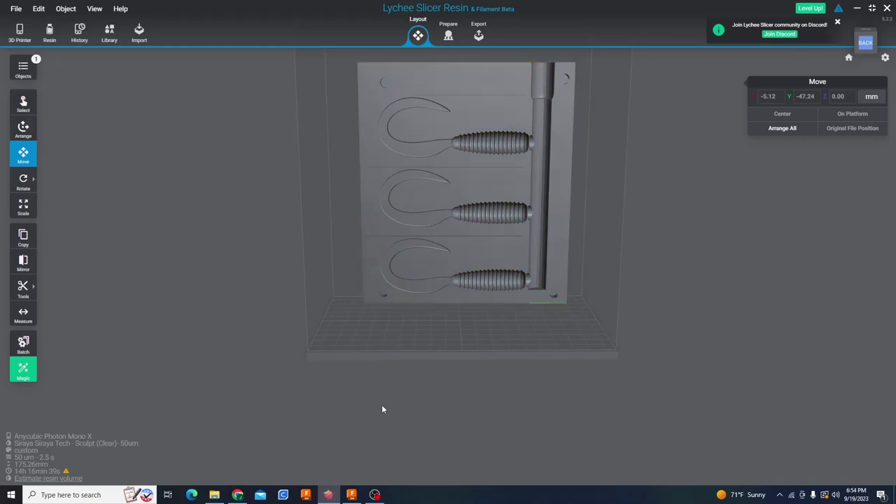
click(62, 479)
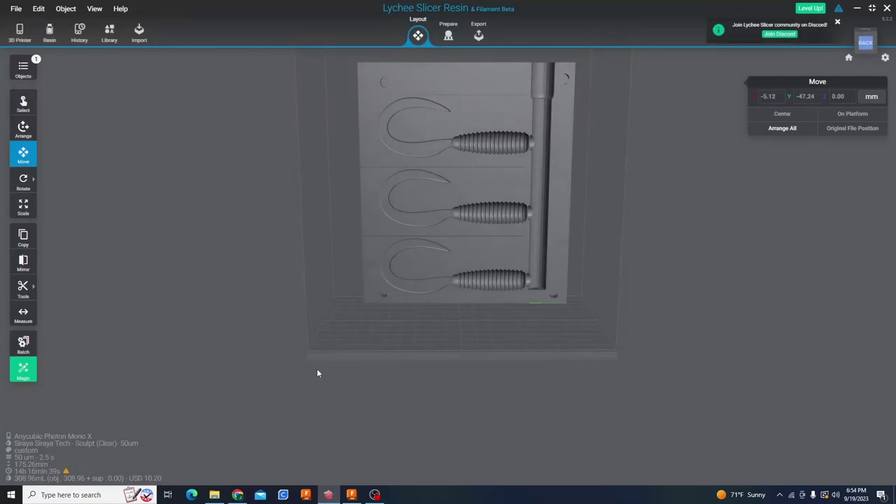
mouse_move(31, 480)
mouse_move(147, 480)
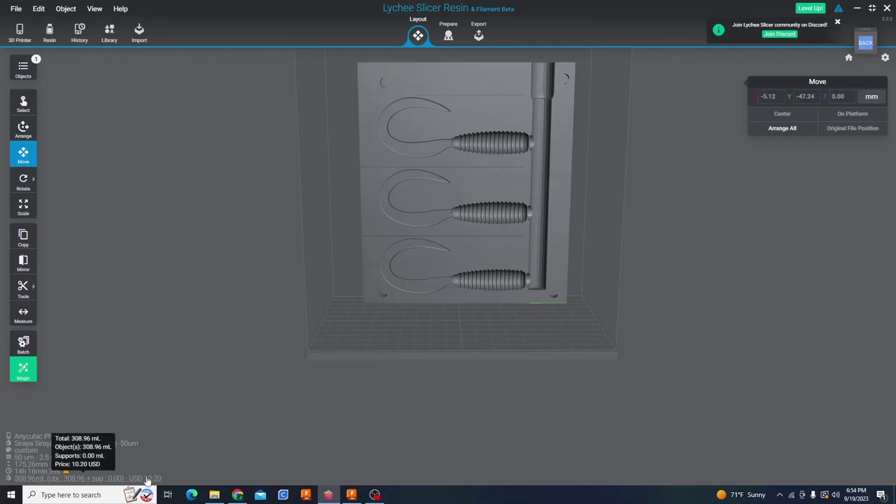
click(357, 214)
right_drag(469, 146, 425, 125)
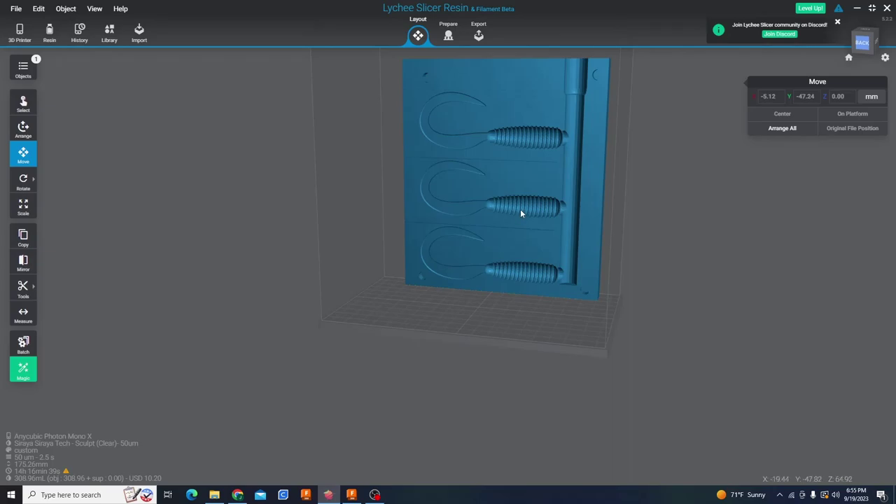
scroll(525, 208, up, 2)
scroll(526, 199, down, 4)
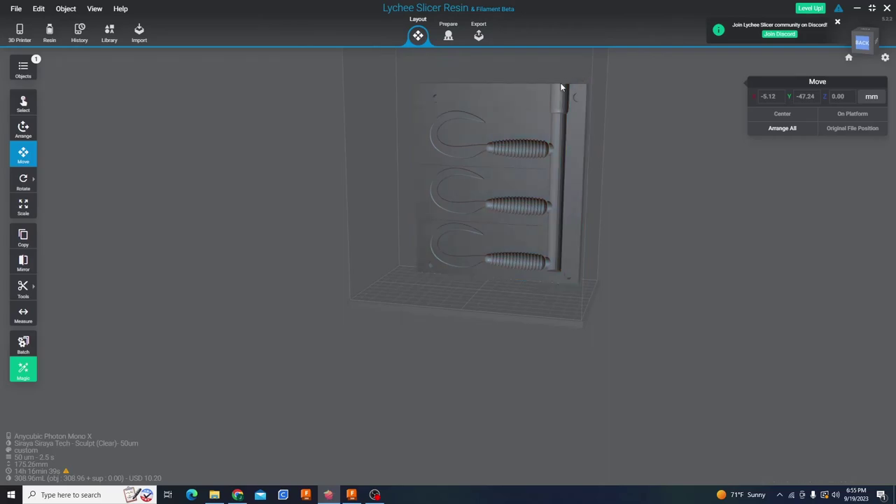
scroll(558, 84, up, 1)
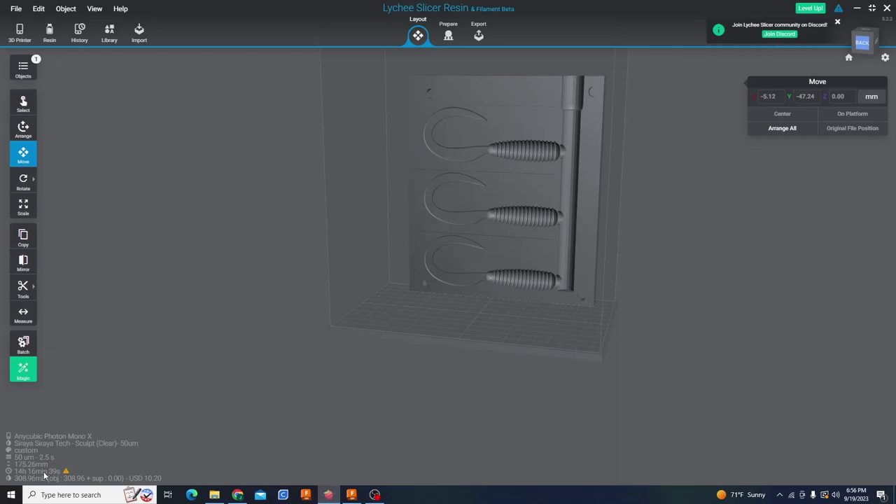
mouse_move(77, 478)
mouse_move(67, 472)
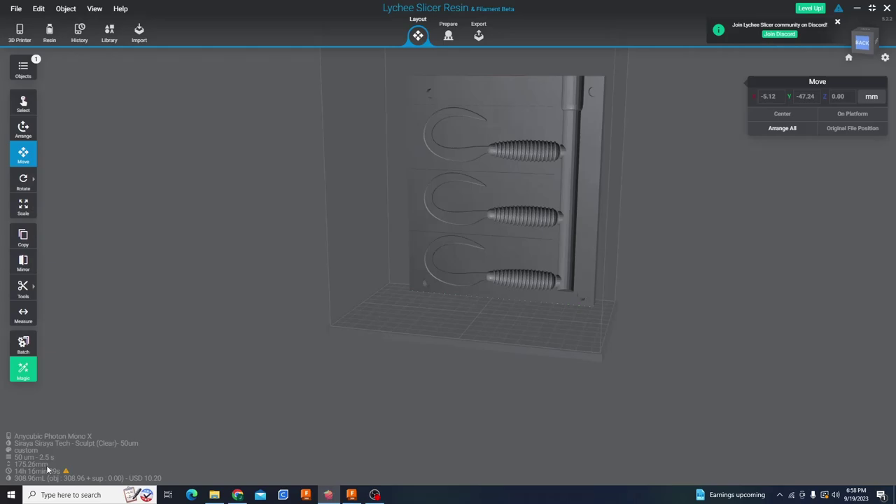
scroll(420, 280, up, 3)
Center the mould half at X 0, Y 0, Z 0 and reselect it
scroll(452, 187, down, 2)
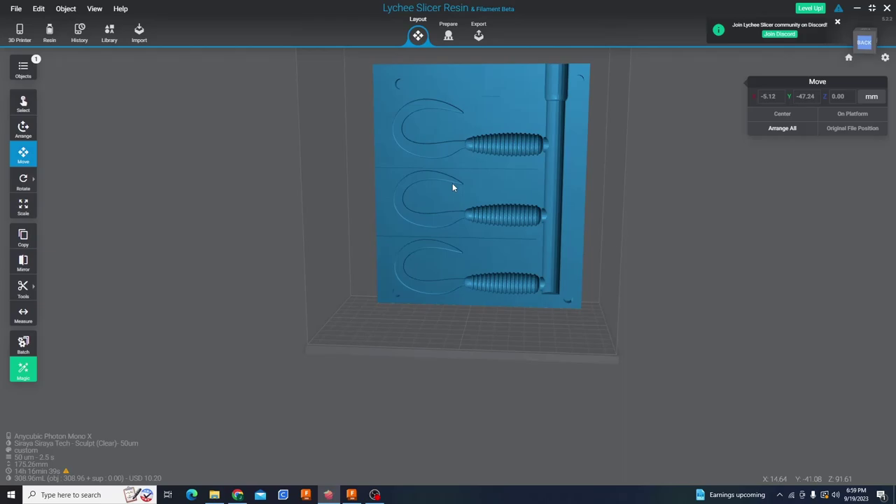
mouse_move(447, 26)
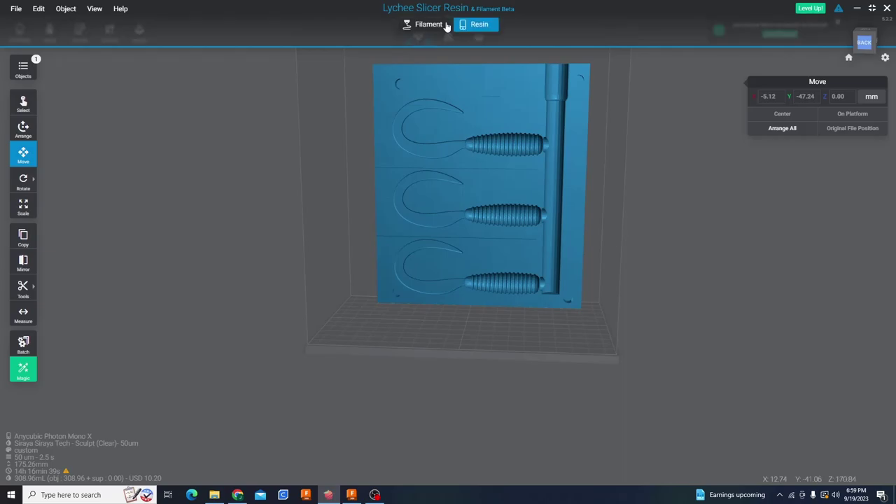
click(469, 24)
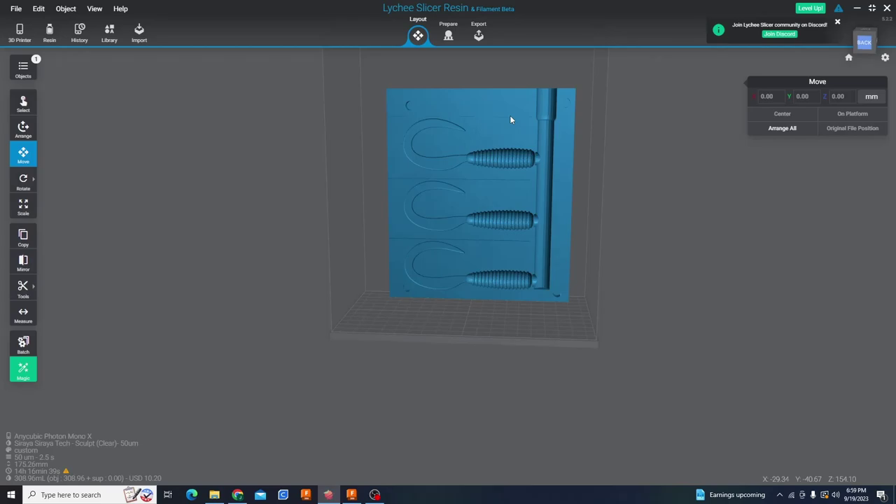
drag(517, 128, 560, 129)
click(559, 133)
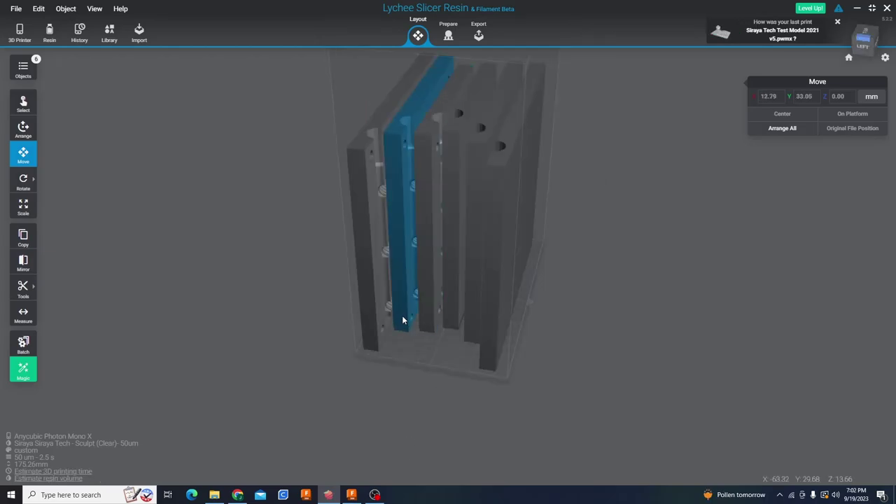
Estimate the six mould halves at 14h 16min 39s and 1878.98 mL, viewing them from both sides
drag(406, 245, 317, 389)
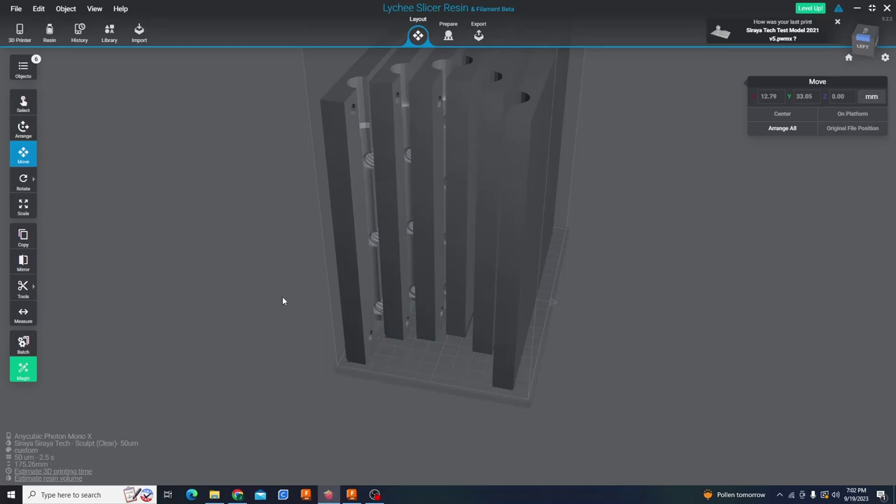
drag(252, 168, 830, 214)
scroll(350, 361, up, 3)
scroll(349, 360, down, 3)
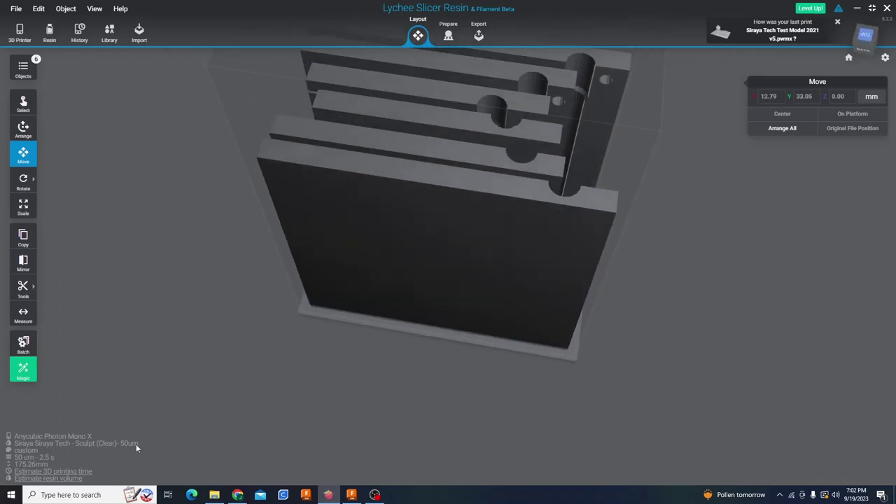
click(70, 478)
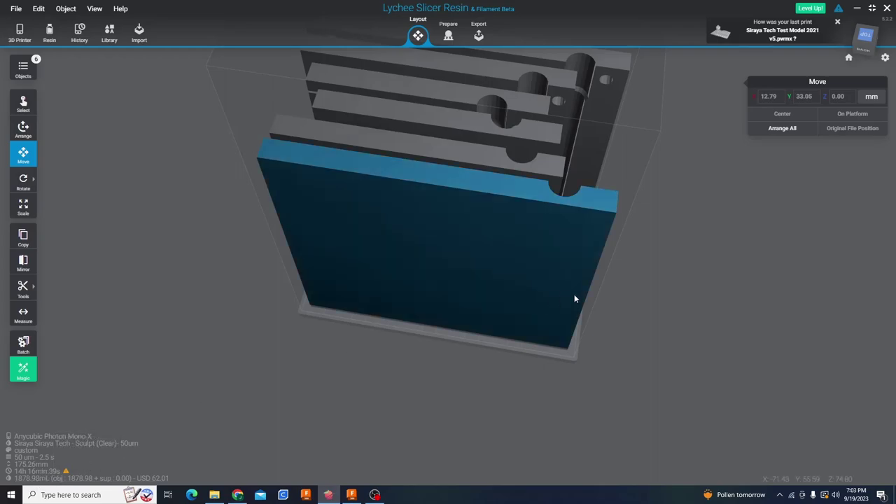
mouse_move(40, 478)
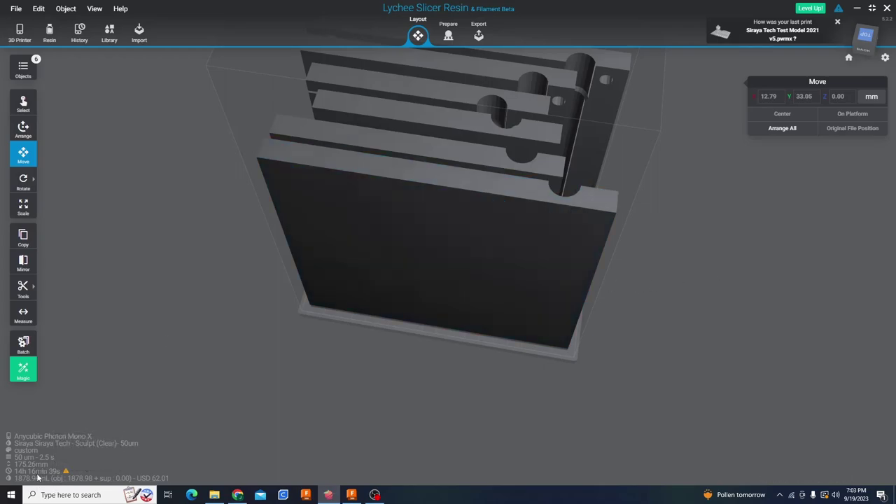
drag(420, 357, 528, 155)
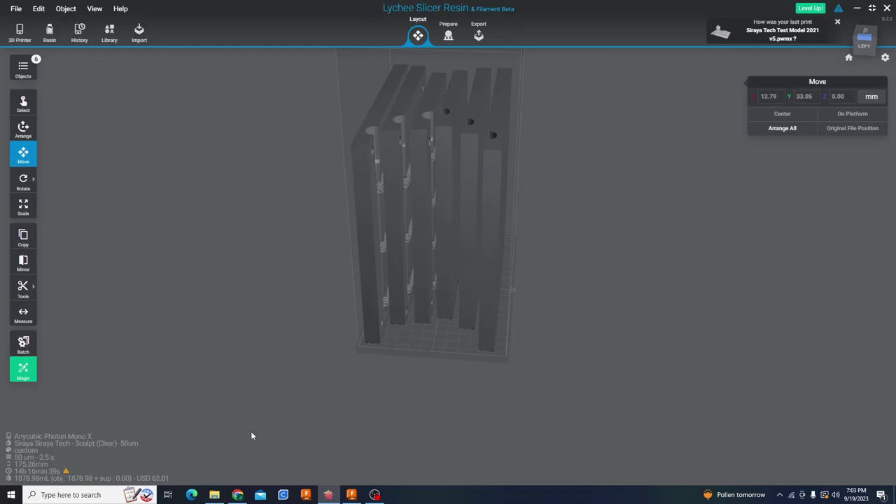
drag(252, 434, 632, 269)
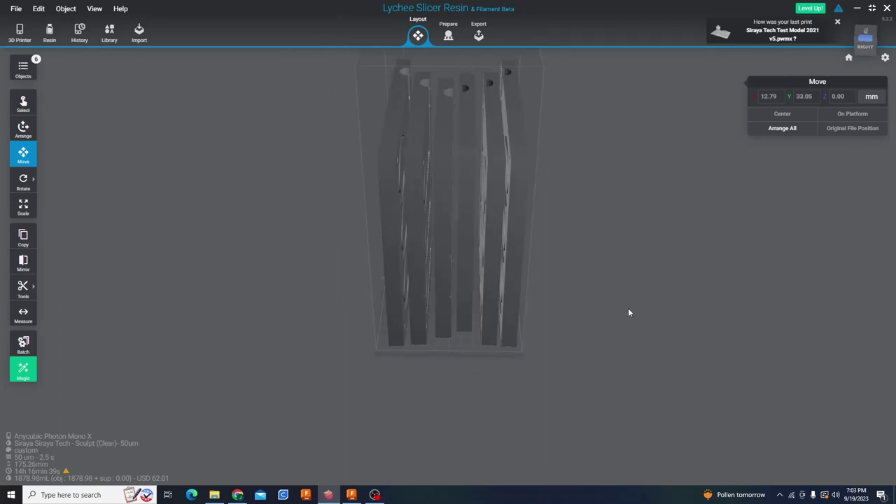
Start exporting the plate's slices to a .pwmx file from the Export page
click(480, 36)
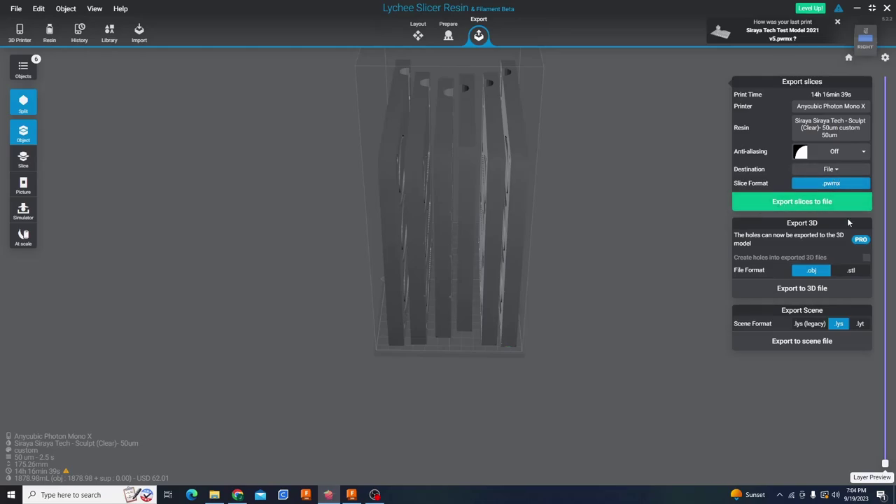
click(849, 203)
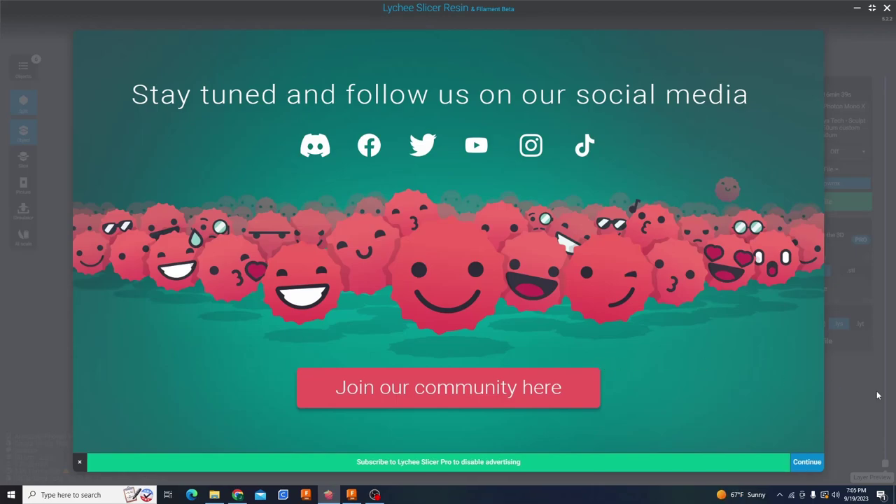
Save the slices as fluke grub 3 molds.pwmx in the Fluke Grub folder and open that folder
click(804, 464)
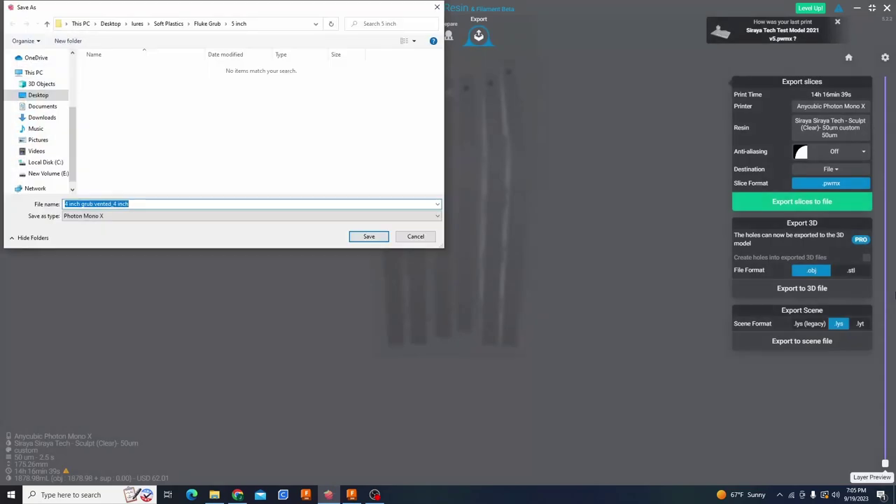
click(206, 24)
click(369, 236)
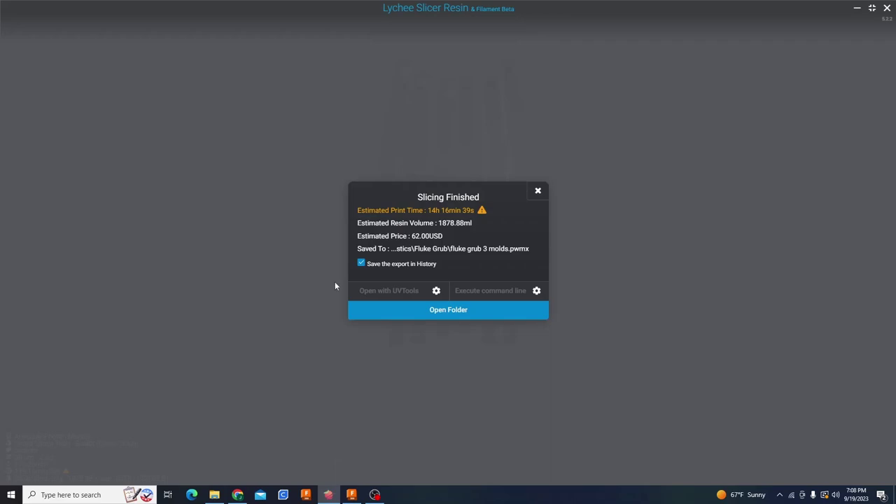
click(452, 316)
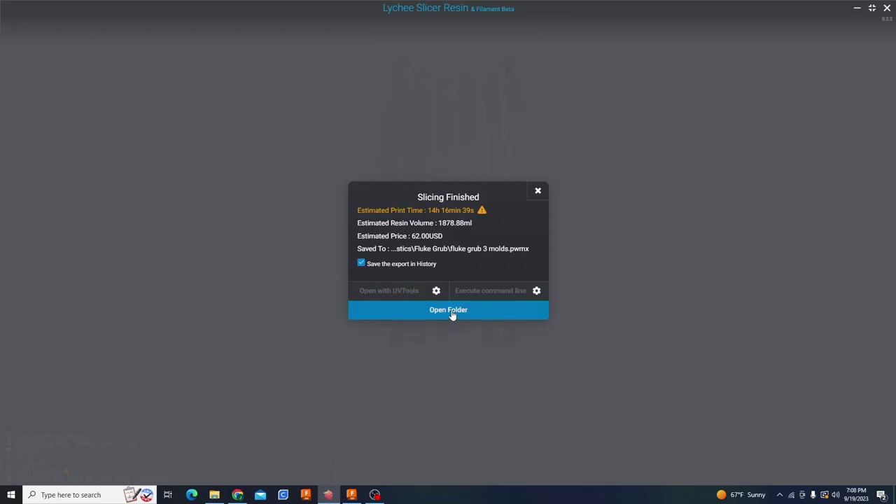
Confirm the 50.1 MB fluke grub 3 molds.pwmx in Fluke Grub, then return to Lychee's six mold plates
click(605, 55)
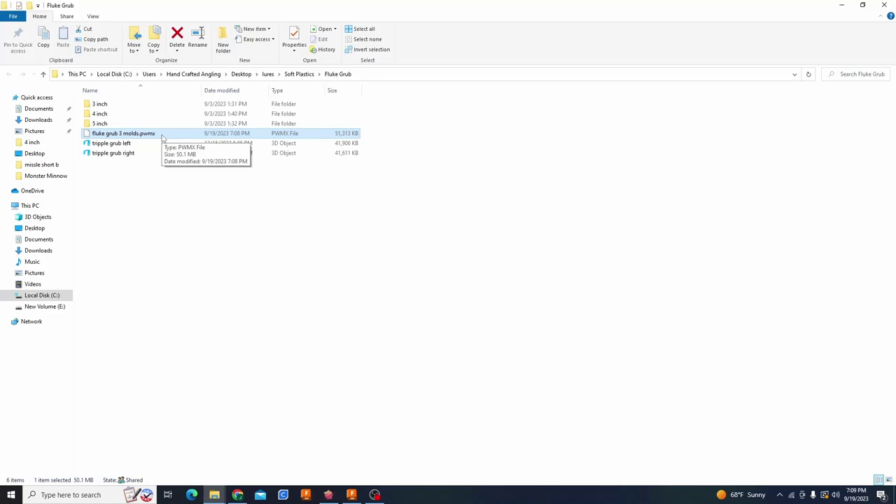
key(alt+Tab)
drag(387, 266, 406, 236)
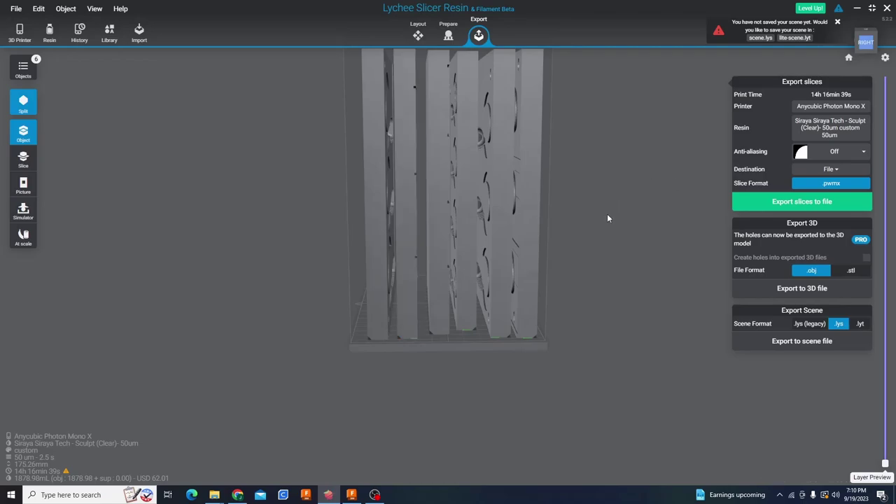
mouse_move(375, 495)
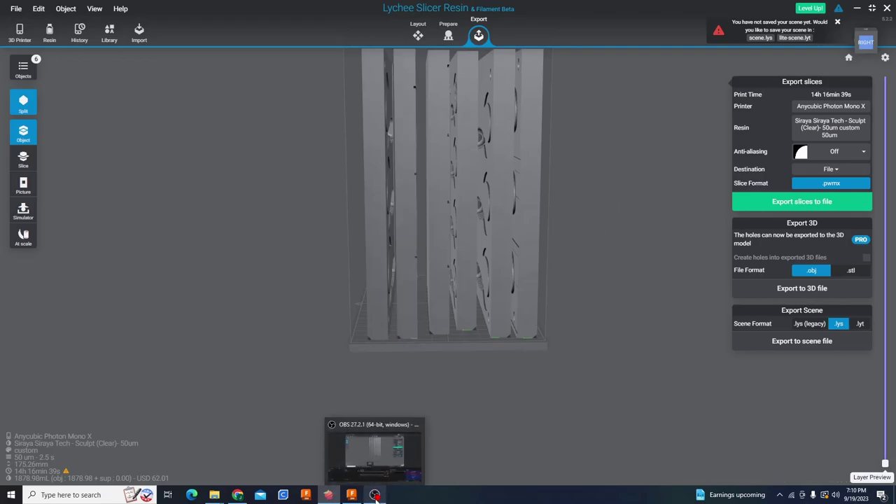